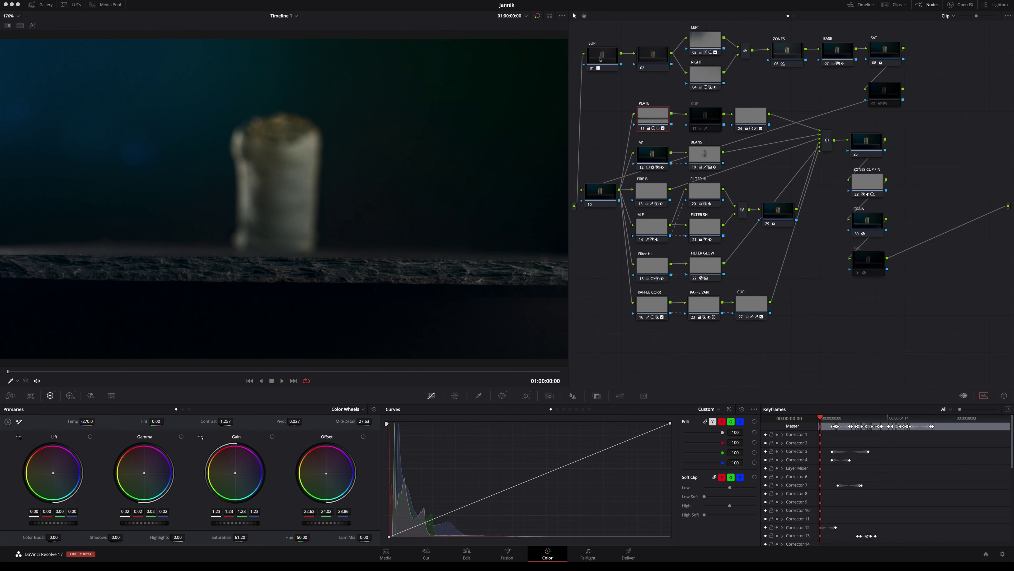
Inspect the SUP node's grade and its LUT options, closing them without changes.
click(601, 58)
drag(601, 60, 601, 58)
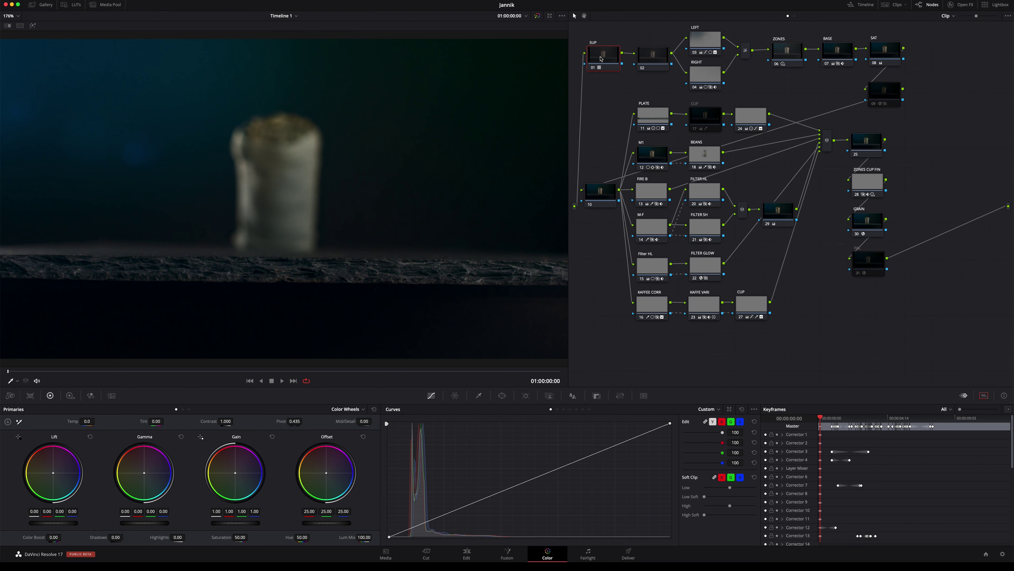
right_click(601, 58)
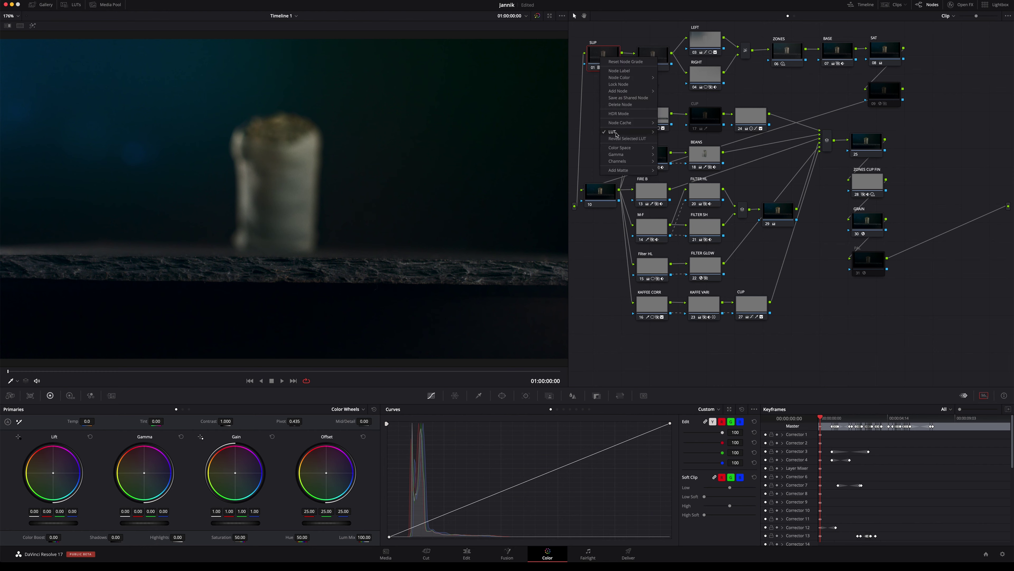
mouse_move(623, 134)
click(598, 104)
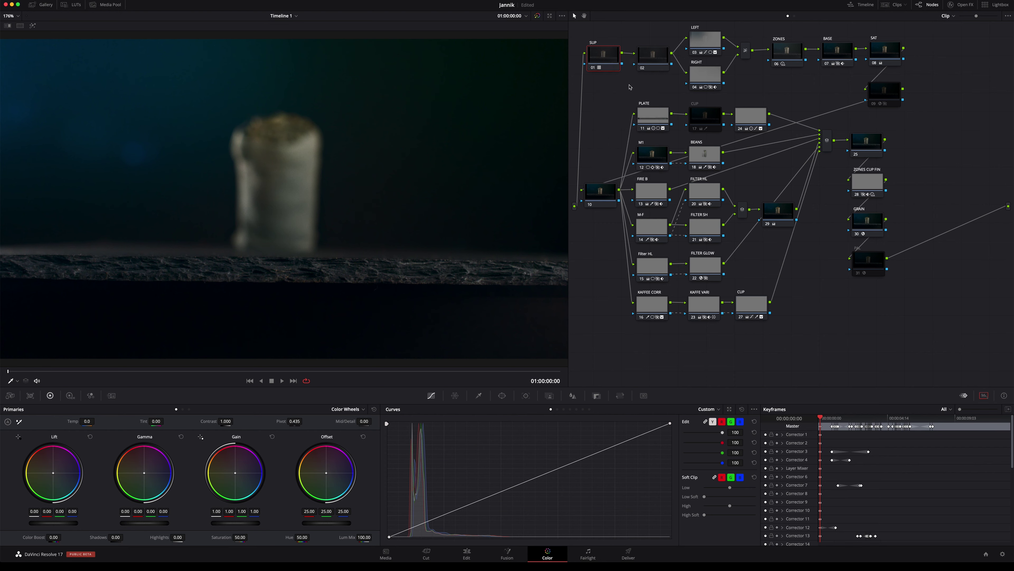
Compare the node 02, LEFT and RIGHT grades, toggling the LEFT node's highlight matte view.
click(651, 58)
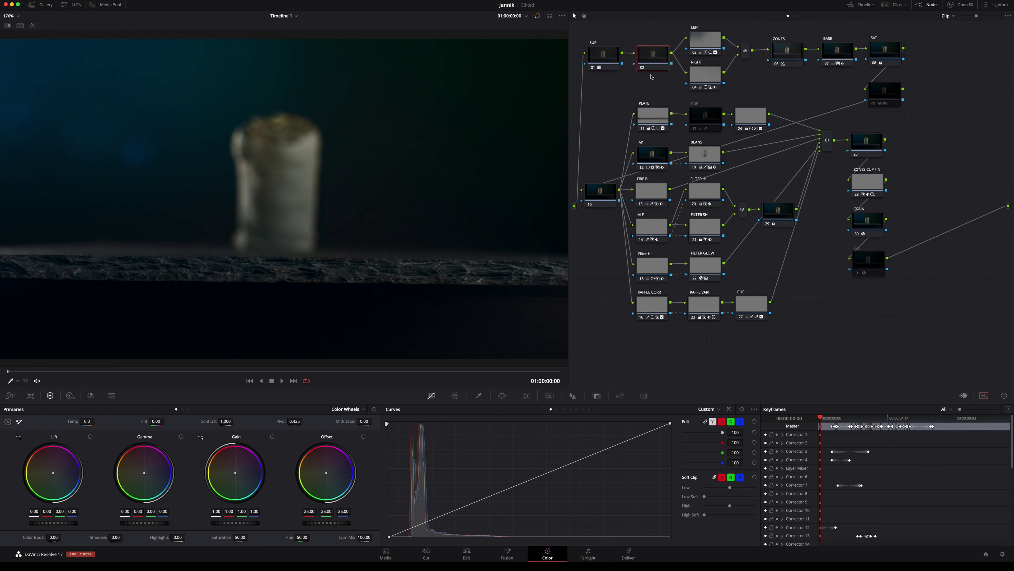
drag(657, 63, 656, 62)
click(709, 41)
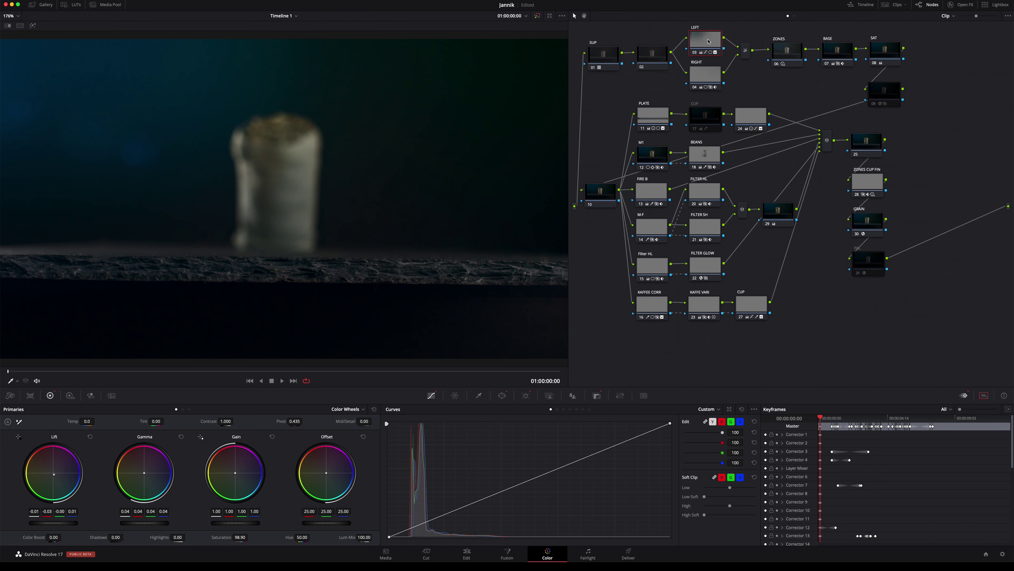
key(shift+h)
click(702, 75)
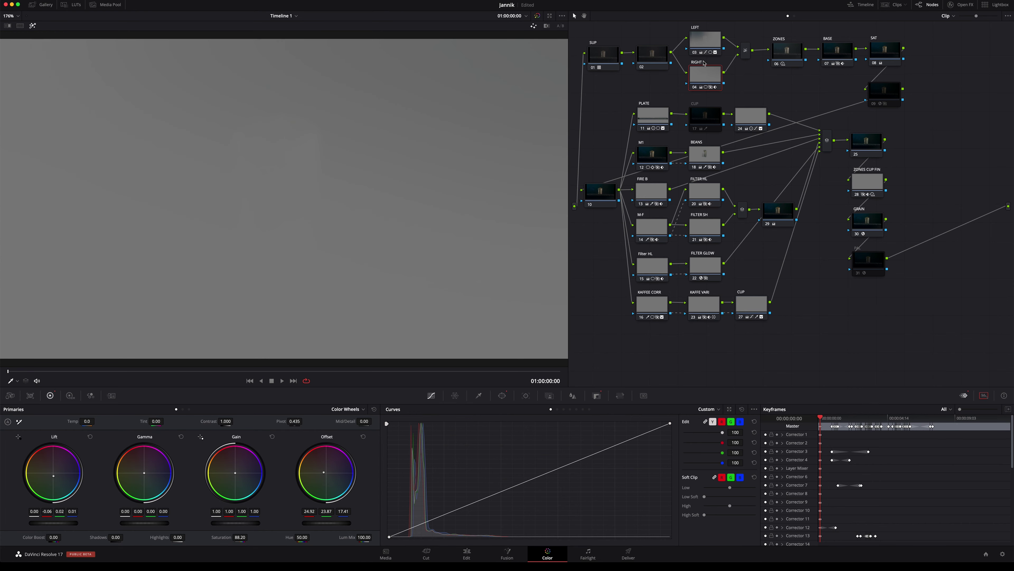
click(706, 43)
key(shift+h)
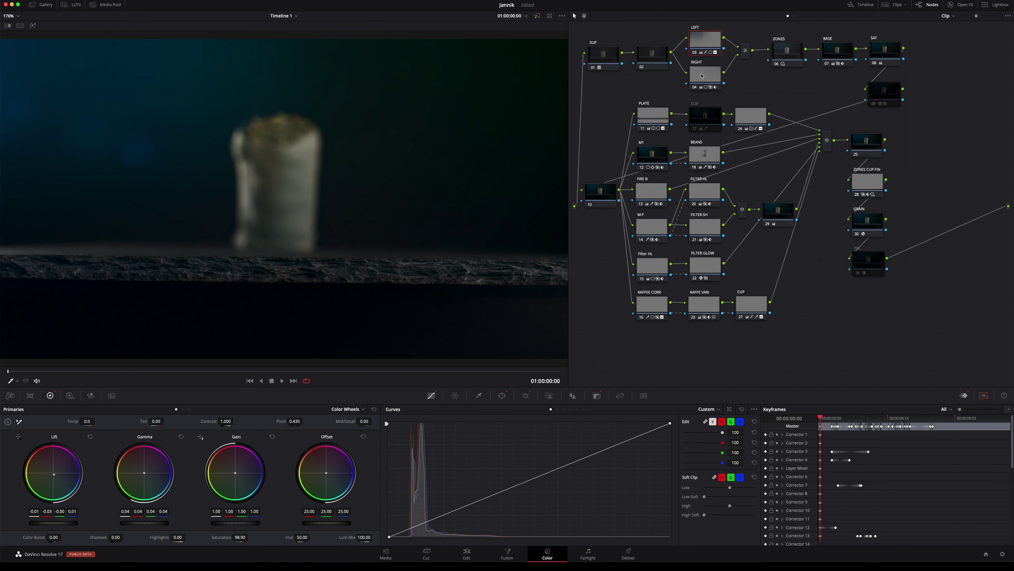
Reveal the LEFT node's shaped mask in the viewer, then hide the mask settings.
mouse_move(86, 519)
mouse_down()
mouse_move(24, 522)
mouse_move(77, 529)
mouse_up()
drag(152, 183, 135, 193)
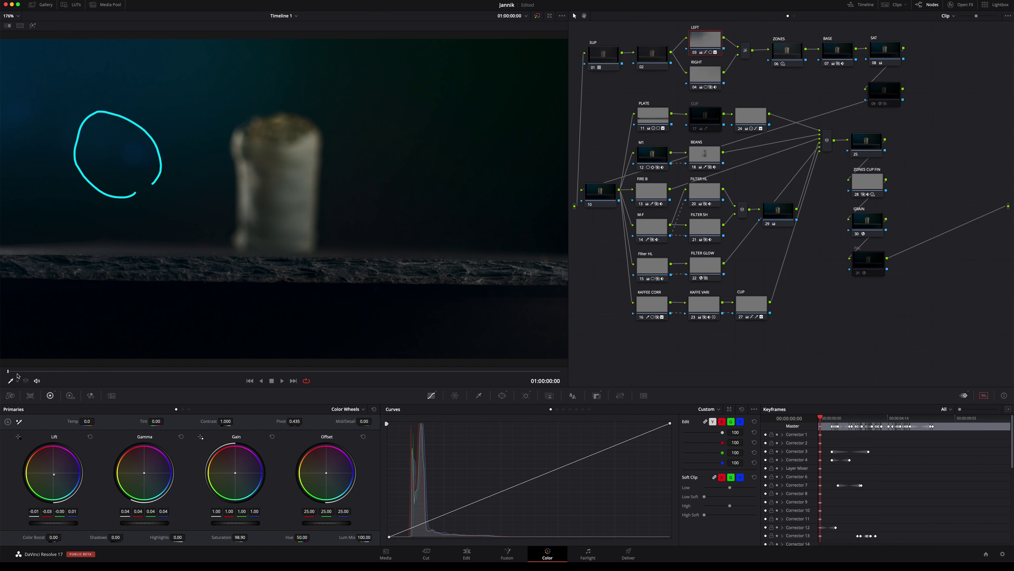
click(503, 395)
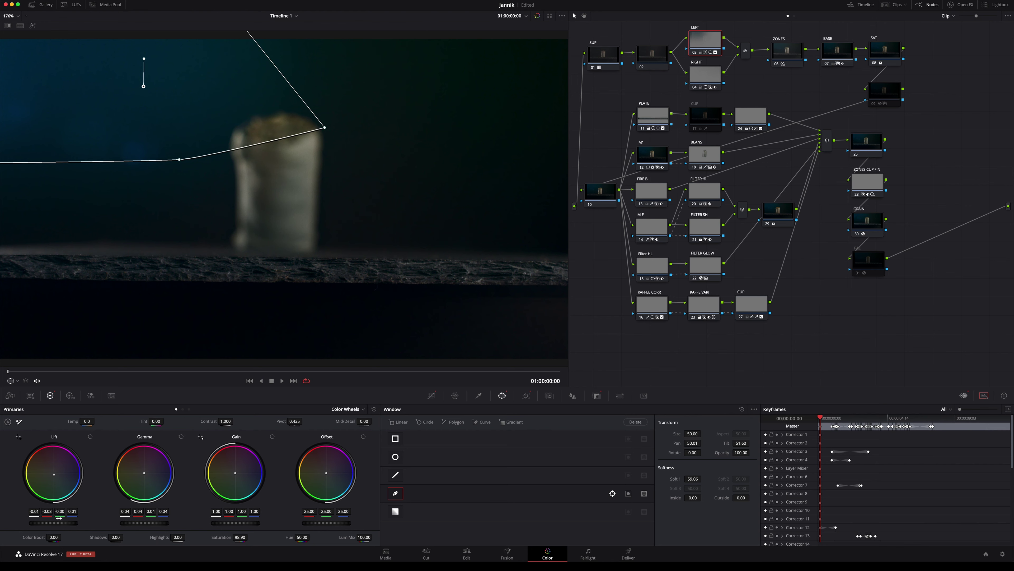
drag(57, 531, 45, 522)
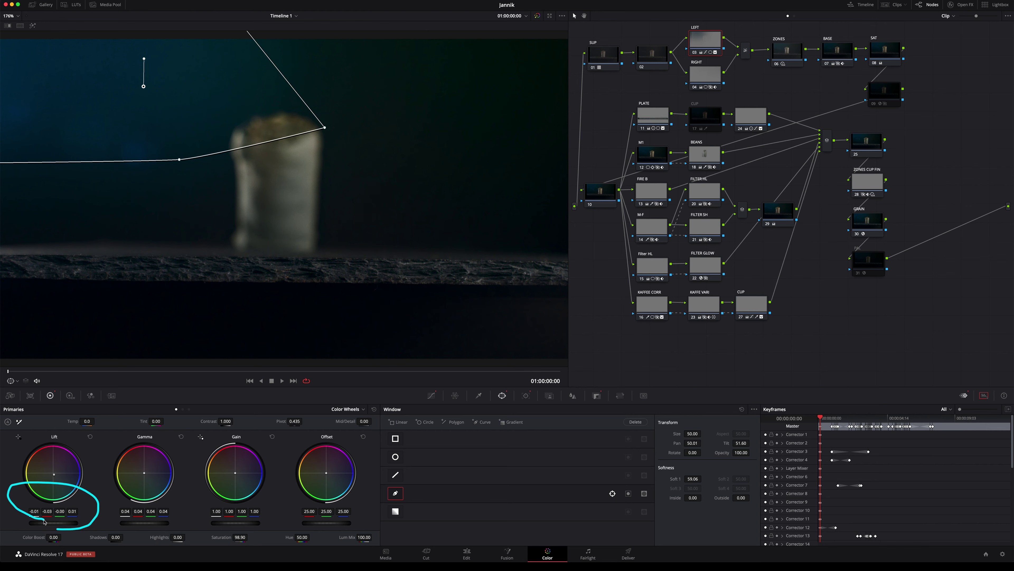
drag(139, 524, 107, 498)
drag(259, 536, 251, 545)
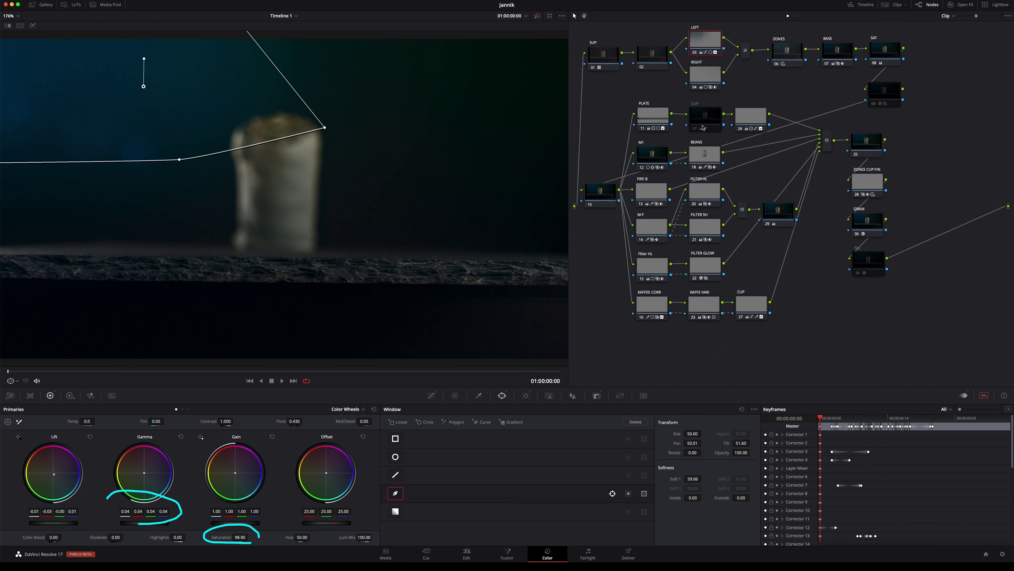
click(431, 395)
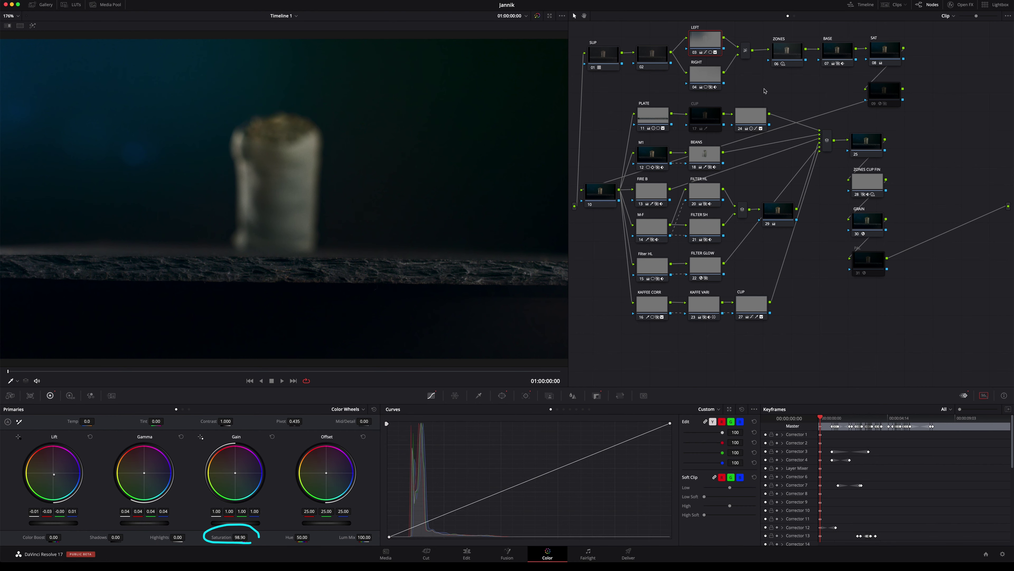
Show the LEFT node's Key settings (output gain 0.729) and preview later frames of the shot.
drag(745, 85, 742, 89)
drag(829, 464, 830, 468)
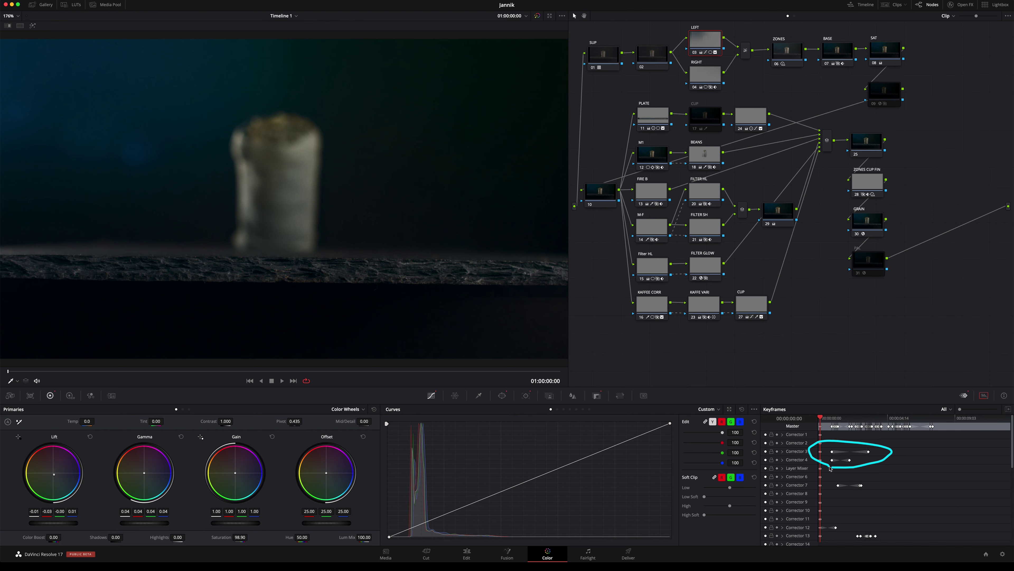
click(596, 395)
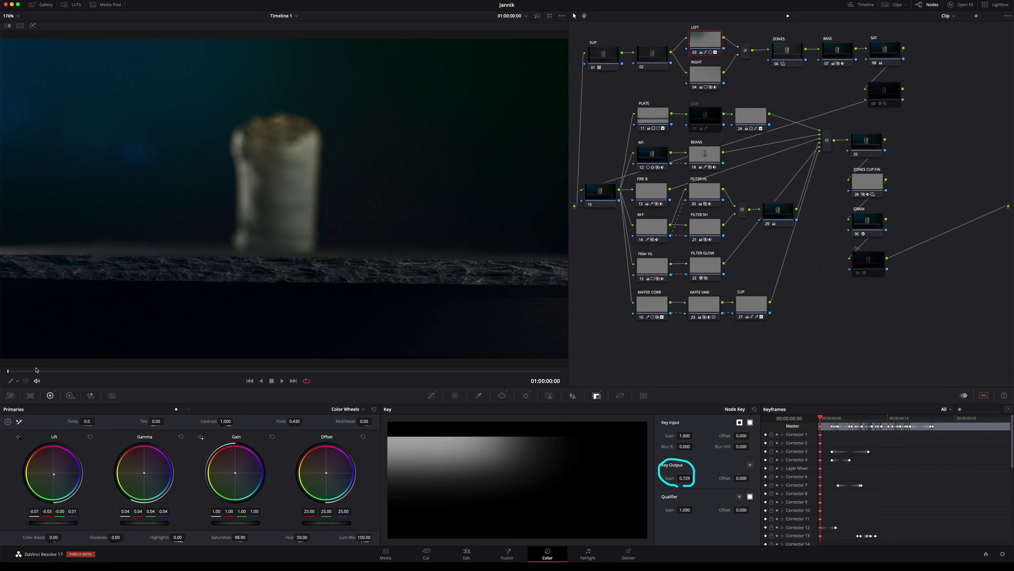
mouse_move(34, 371)
mouse_down()
mouse_move(98, 373)
mouse_move(8, 372)
mouse_up()
Check the layer mixer node's options and close them without changes.
drag(747, 69, 755, 76)
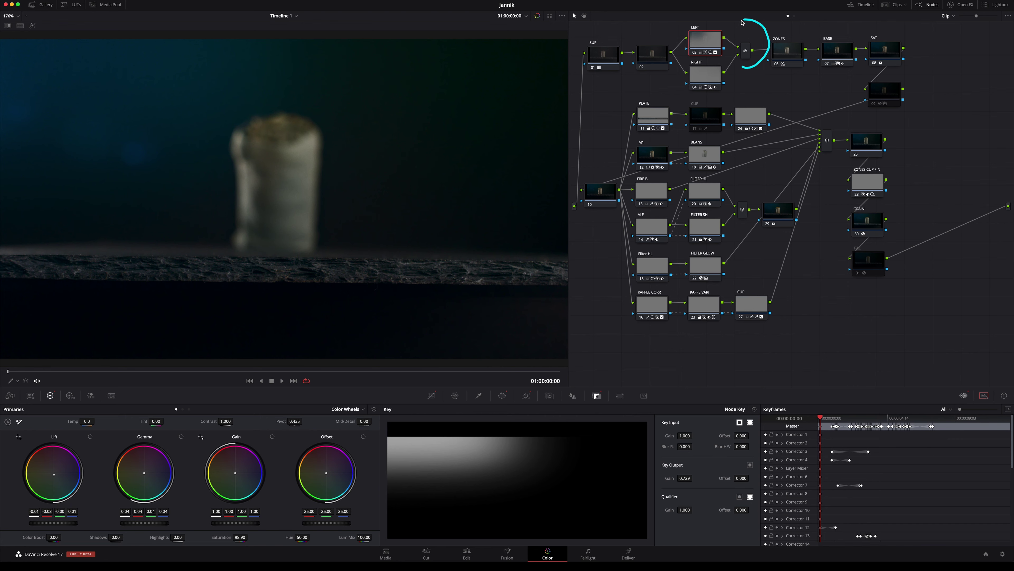
right_click(745, 57)
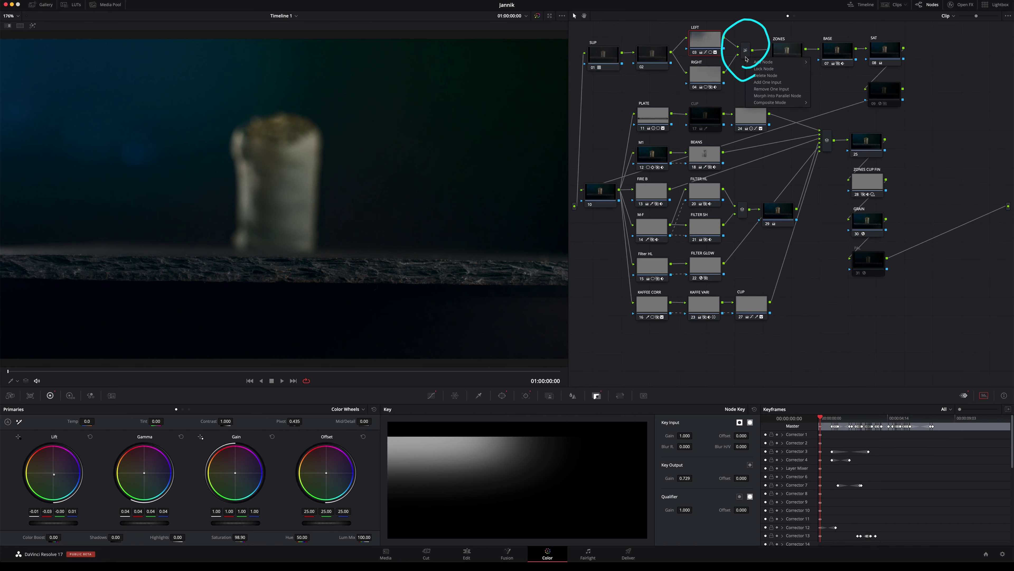
mouse_move(763, 103)
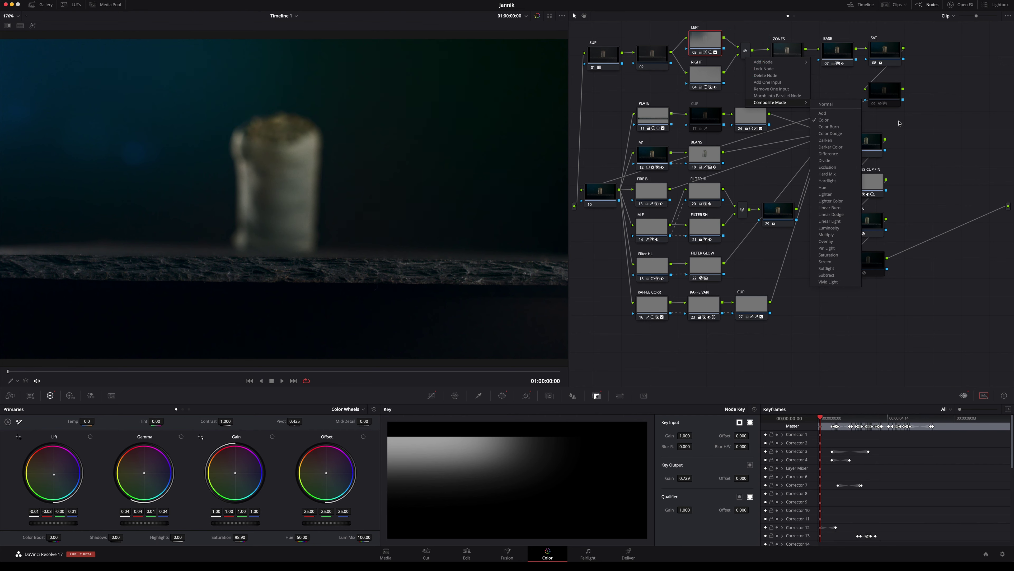
key(Escape)
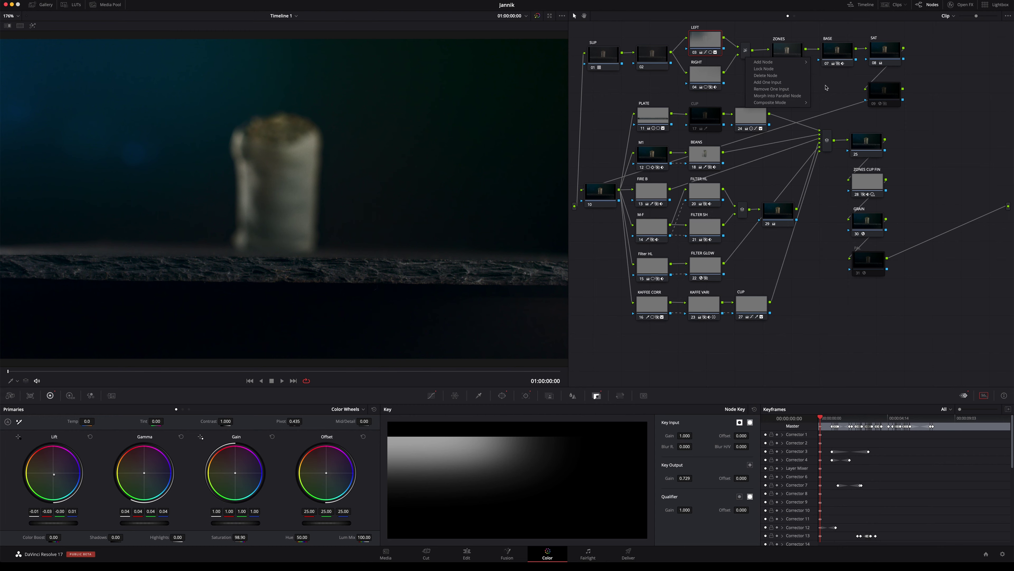
click(826, 87)
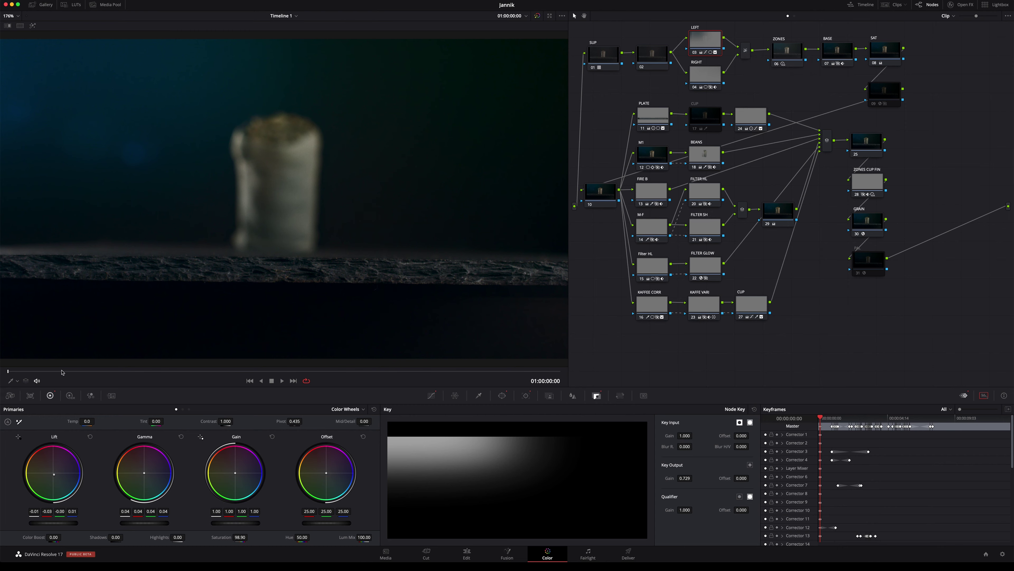
Jump to the spilled-beans frame 01:00:00:17 and inspect the RIGHT node's key (gain 0.144).
click(37, 372)
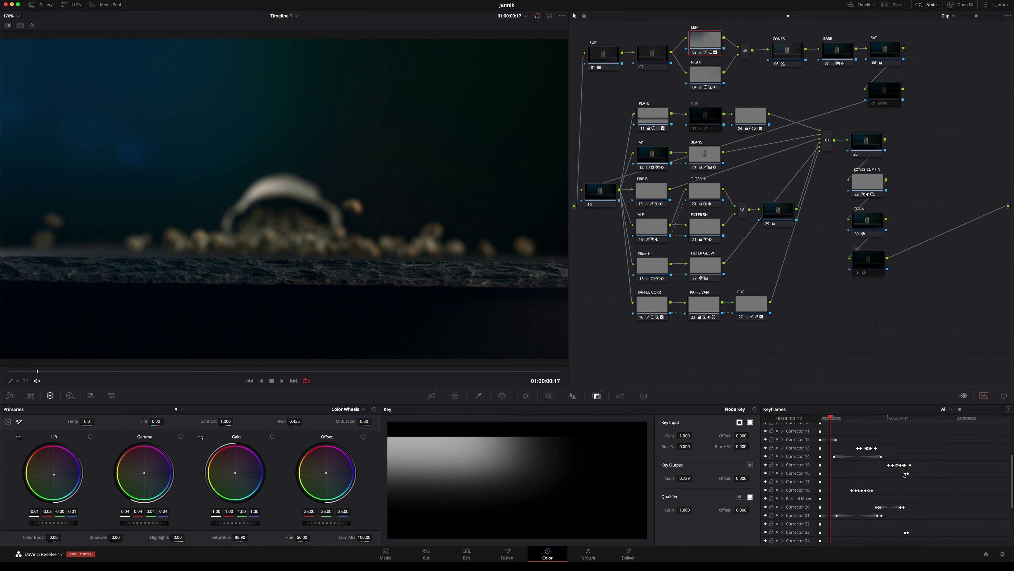
scroll(836, 336, up, 1)
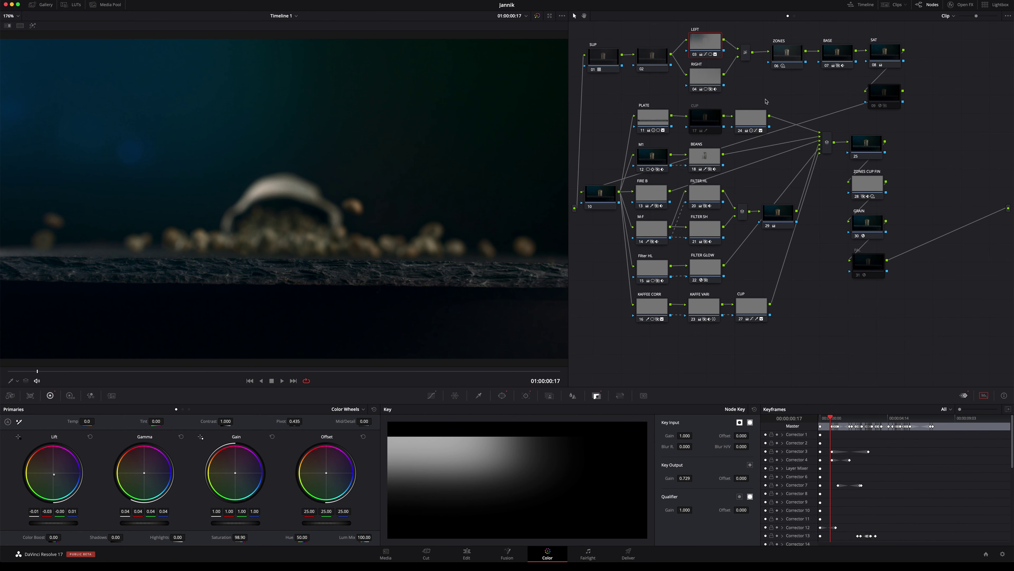
click(707, 80)
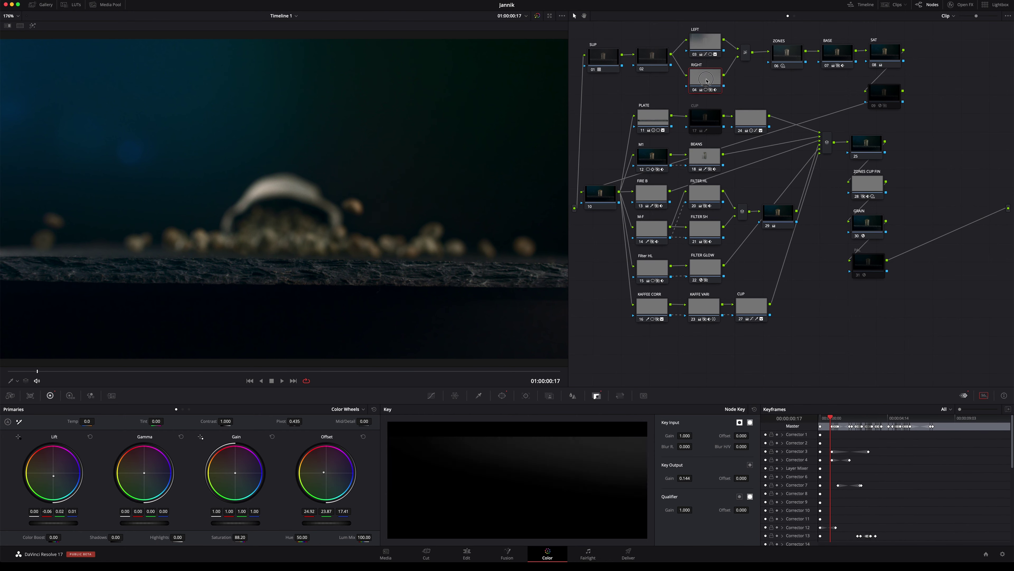
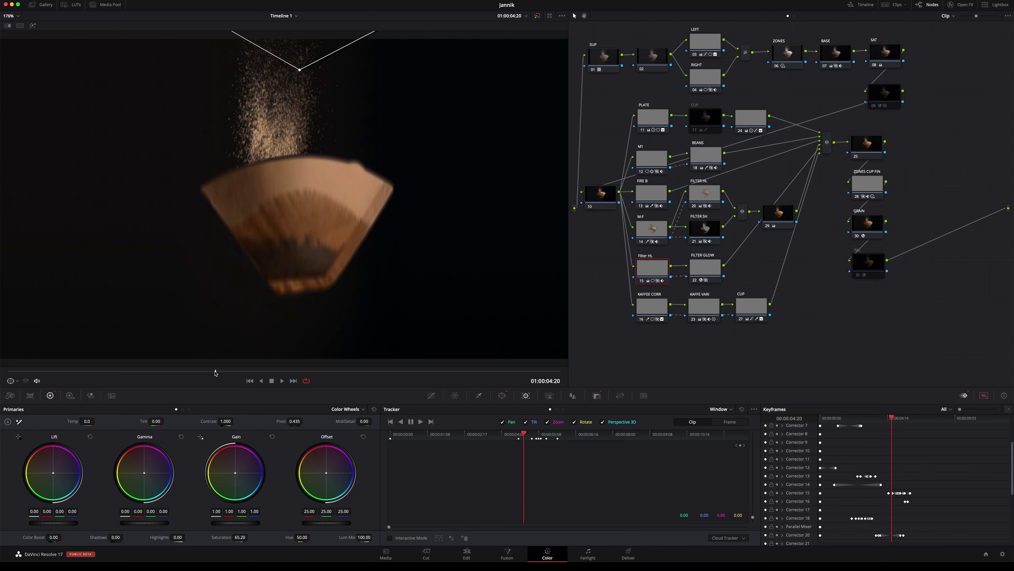
Scrub the filter frames to confirm the Filter HL window tracks the filter, ending on FILTER GLOW.
drag(216, 373, 231, 372)
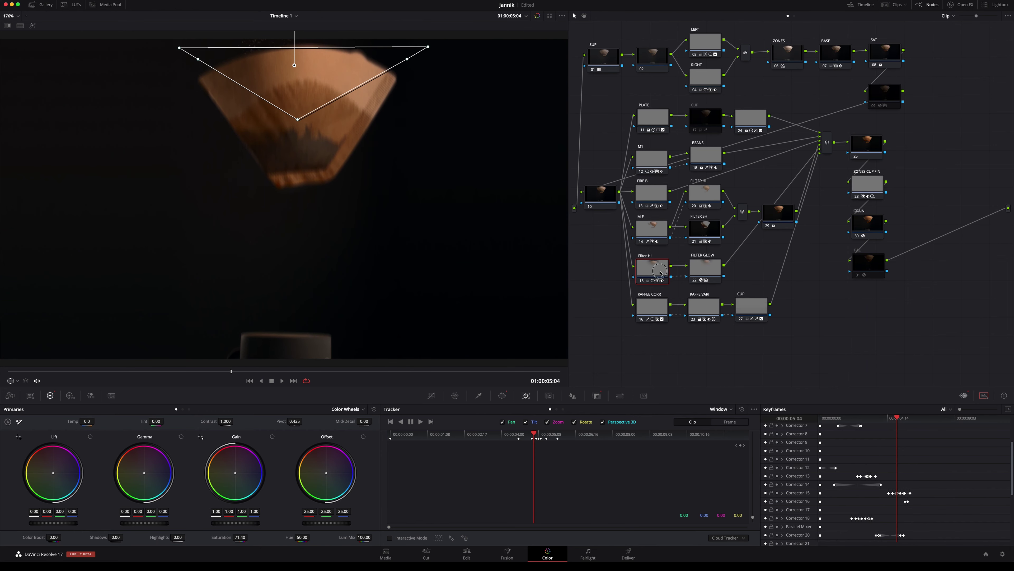
mouse_move(660, 273)
mouse_down()
mouse_move(646, 254)
mouse_move(629, 254)
mouse_up()
drag(231, 371, 255, 368)
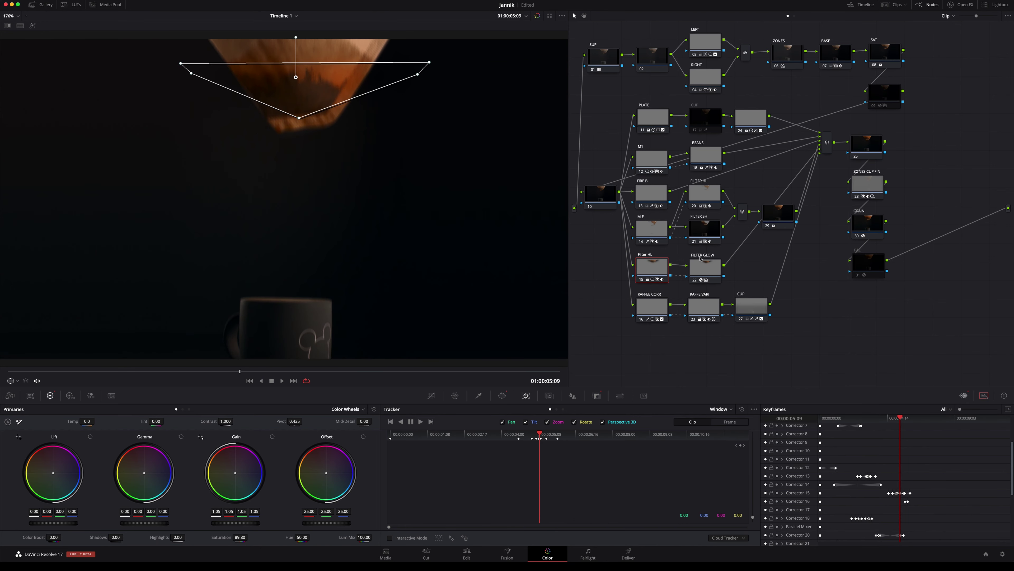
click(708, 266)
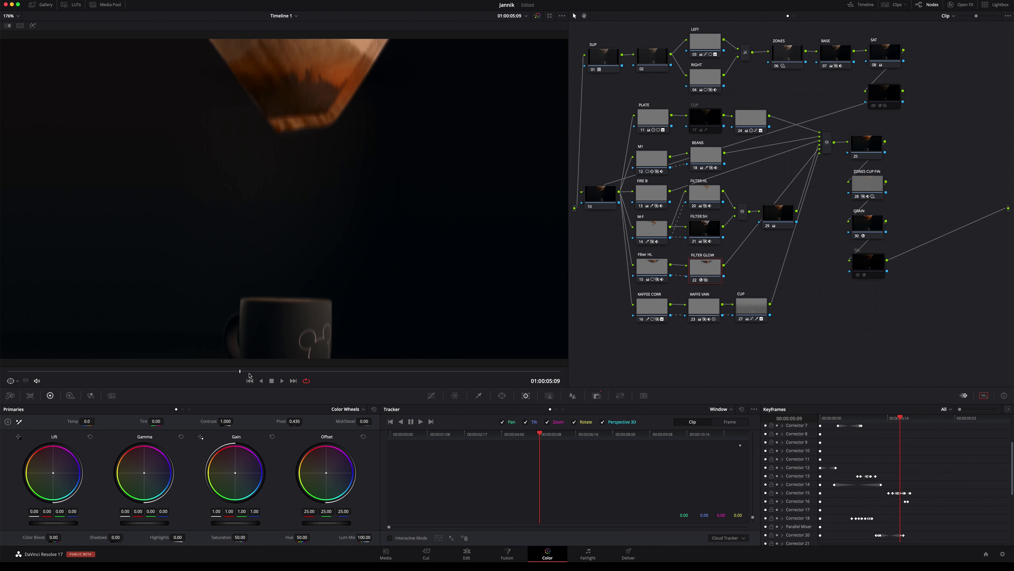
drag(249, 375, 236, 373)
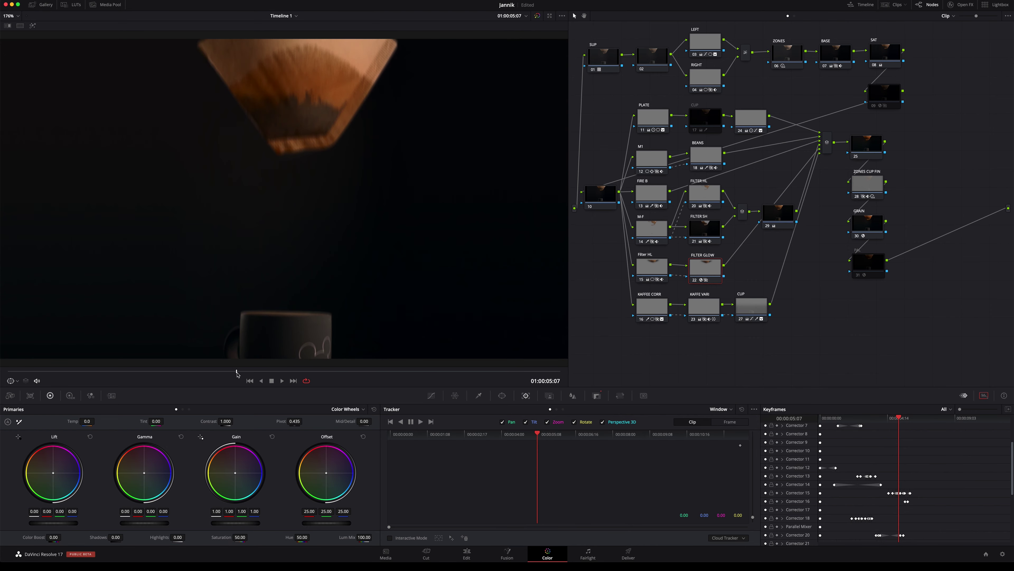
Review the glow effect's Shine Threshold and Brightness settings.
click(962, 5)
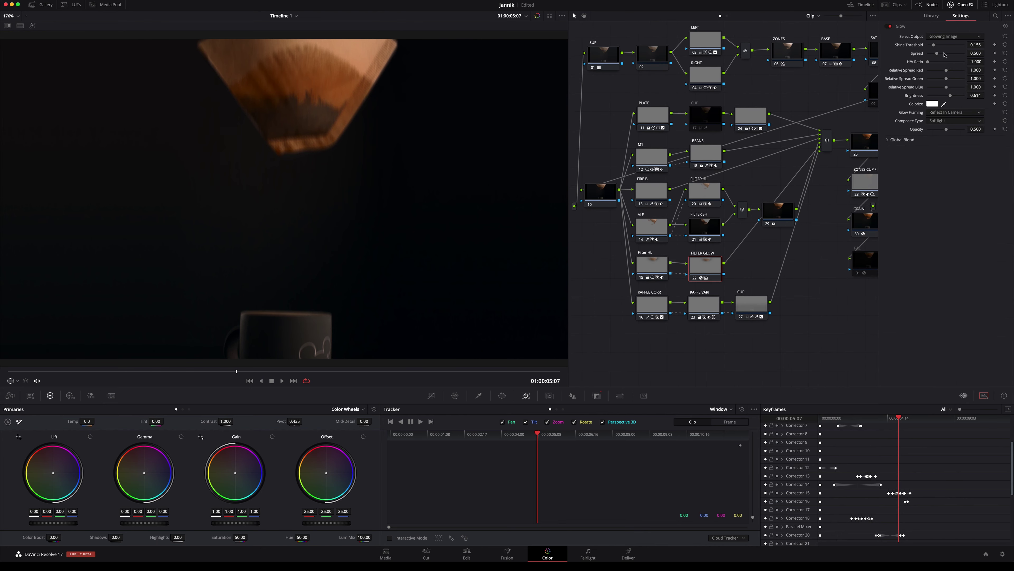
drag(895, 49, 944, 51)
drag(904, 101, 957, 101)
click(964, 6)
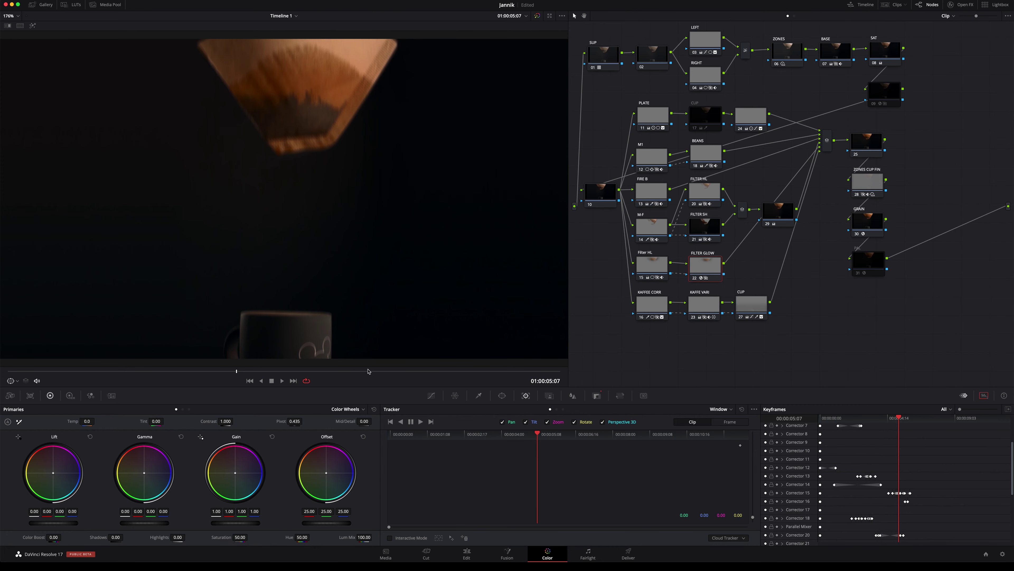
At 01:00:07:22, select the KAFFEE CORR node and show its Color Warper.
drag(342, 372, 349, 371)
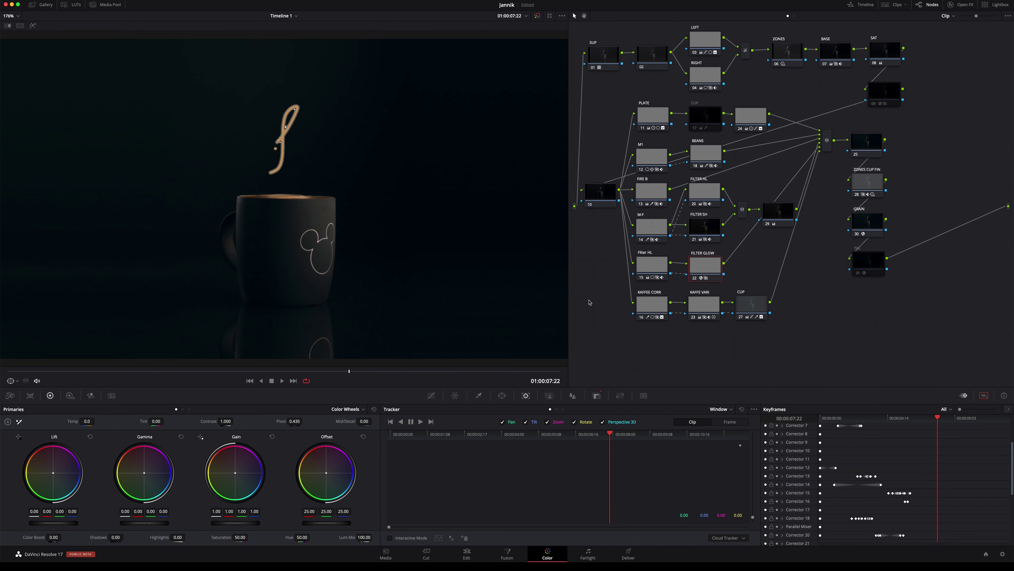
click(650, 308)
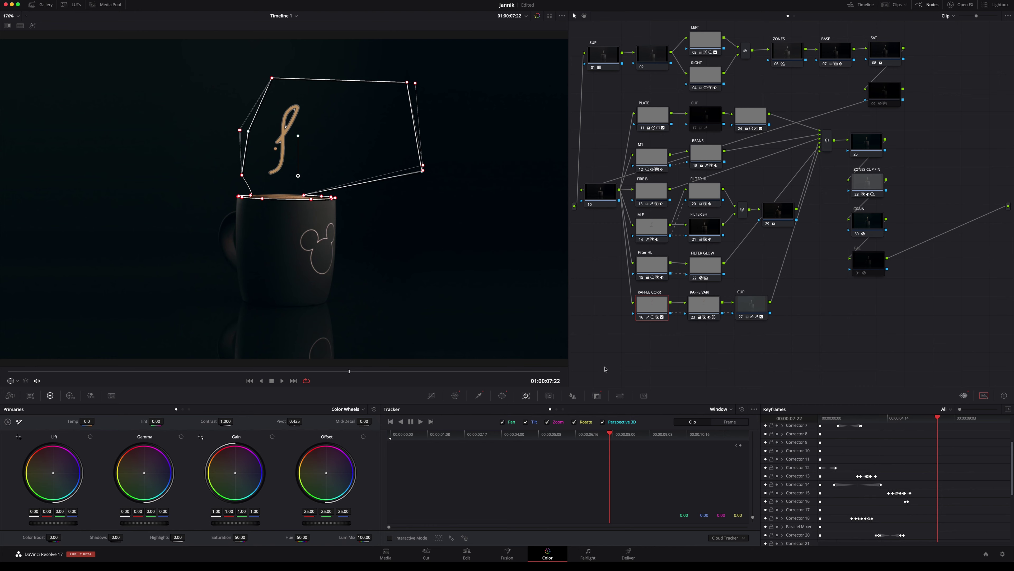
click(460, 398)
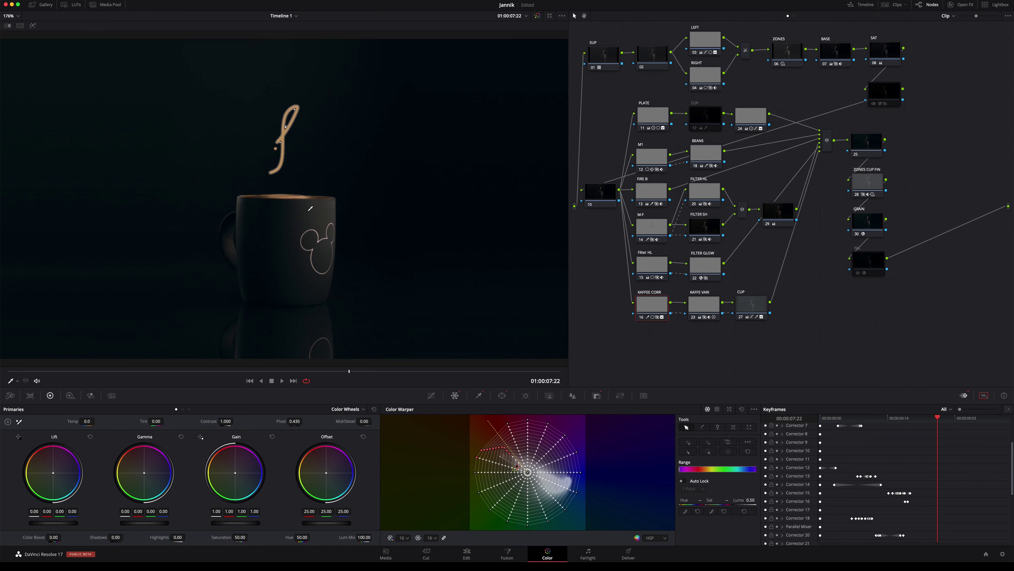
Zoom the viewer onto the mug rim and mark the coffee surface.
scroll(315, 202, up, 3)
scroll(327, 190, up, 3)
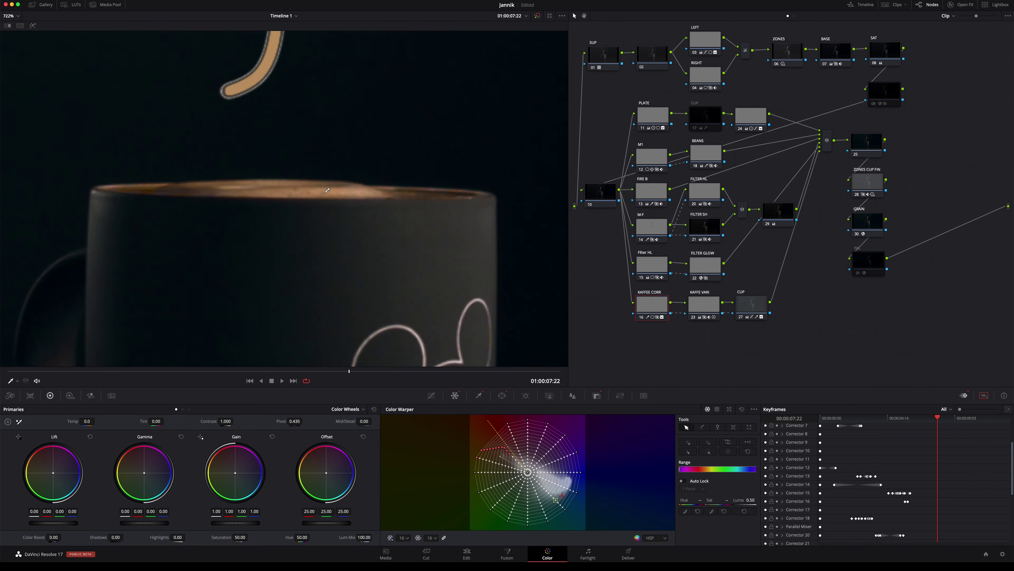
scroll(327, 190, up, 2)
drag(347, 181, 628, 204)
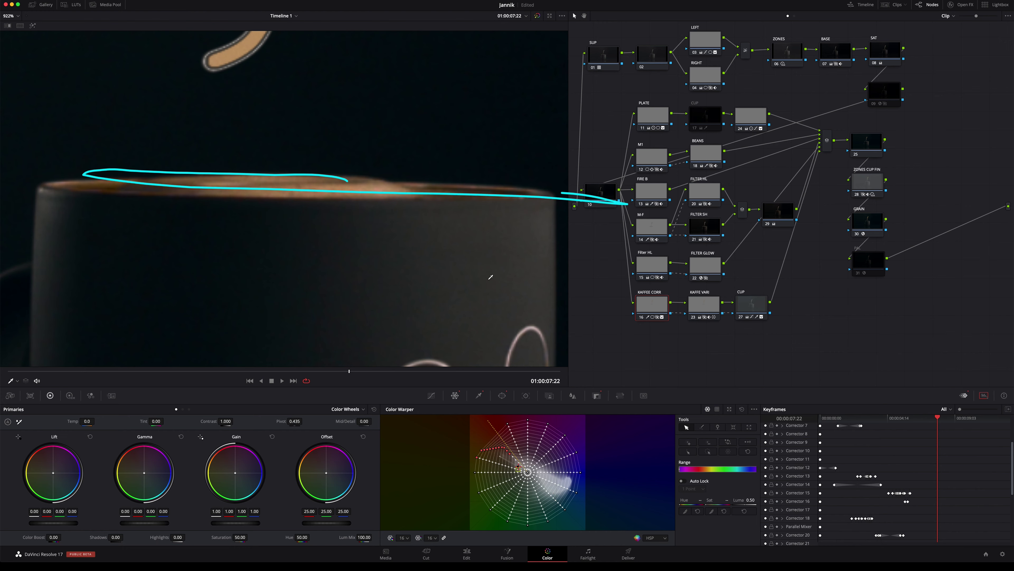
drag(534, 454, 520, 478)
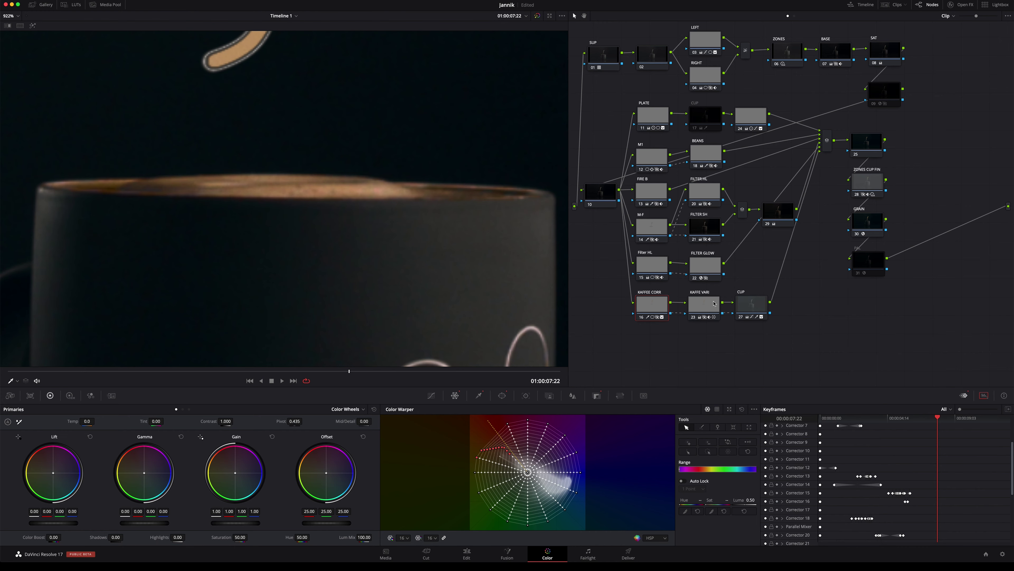
Select the KAFFE VARI node, fit the frame, and pop out its Color Warper.
click(703, 305)
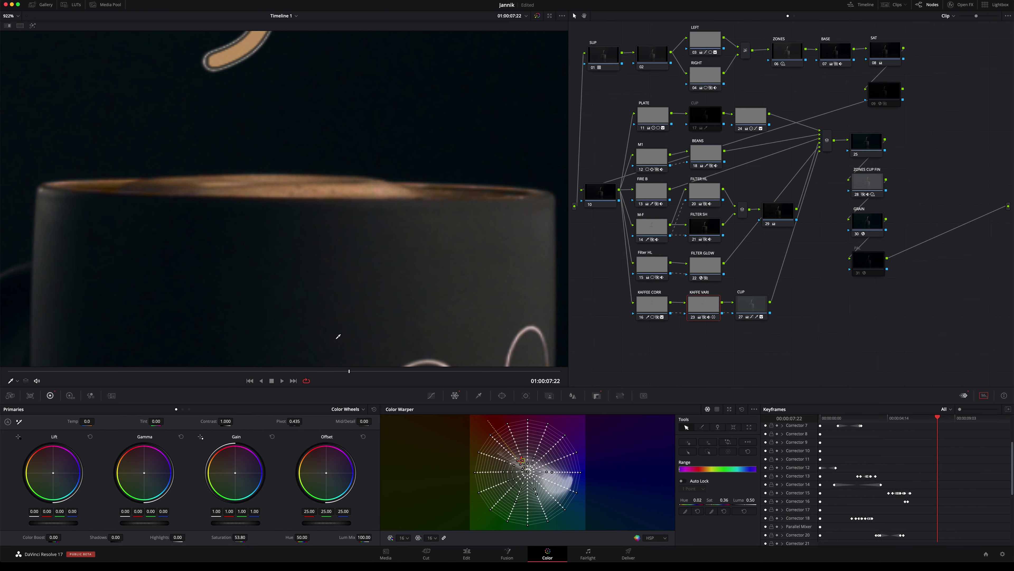
key(shift+z)
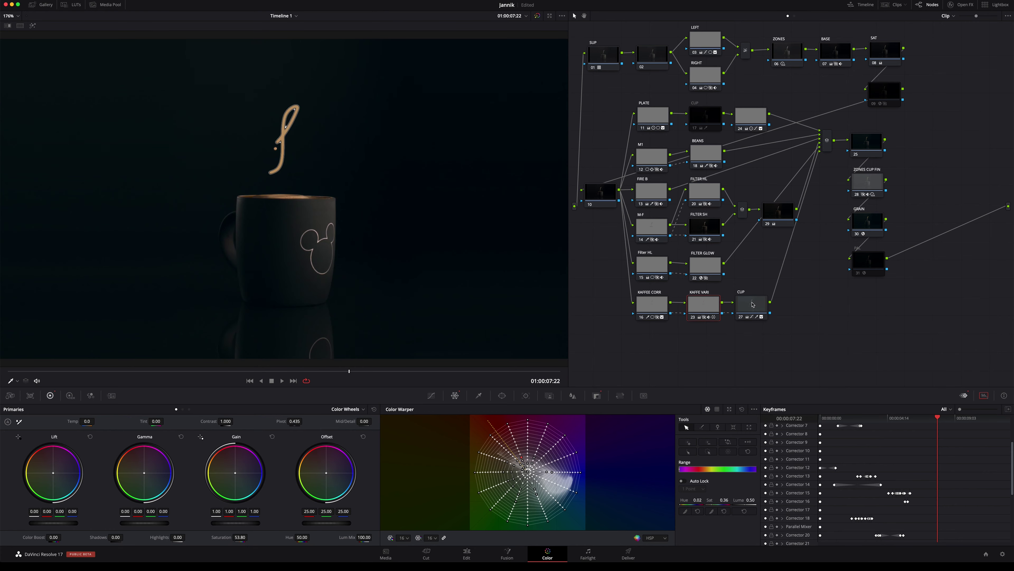
click(753, 304)
click(695, 307)
click(729, 409)
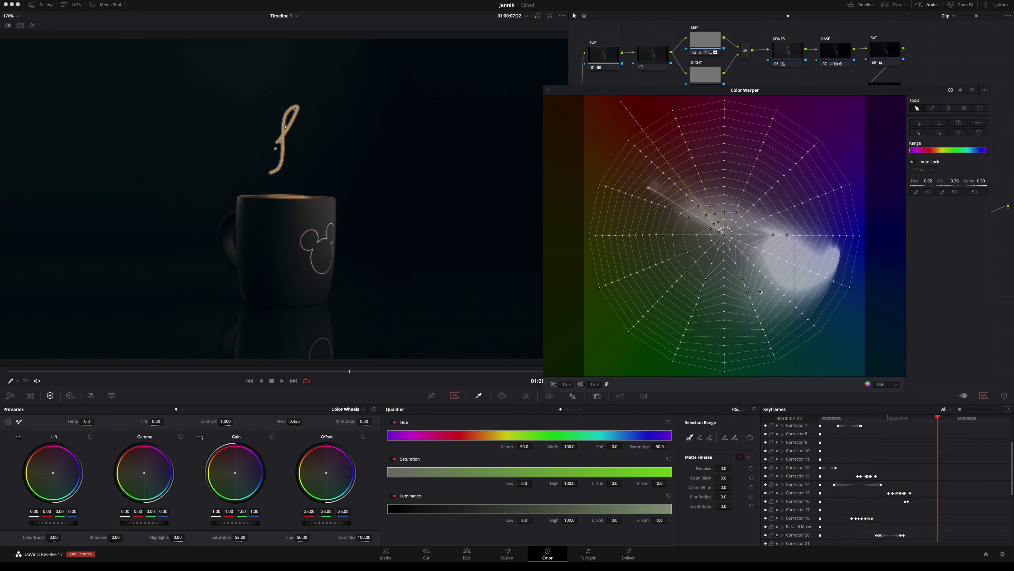
Close the floating Color Warper, select the CUP node to review its Lift values, and save.
click(547, 92)
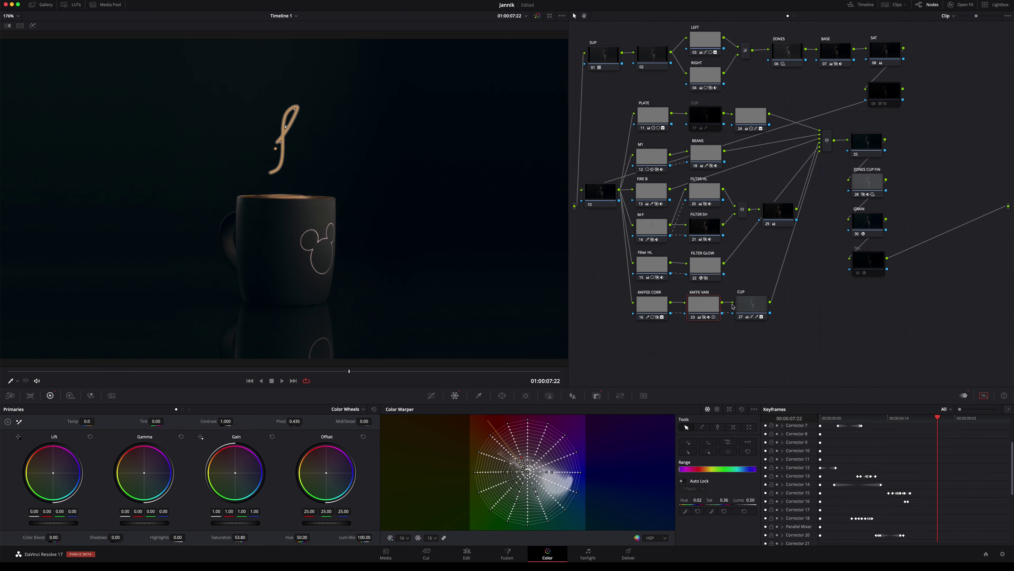
click(748, 308)
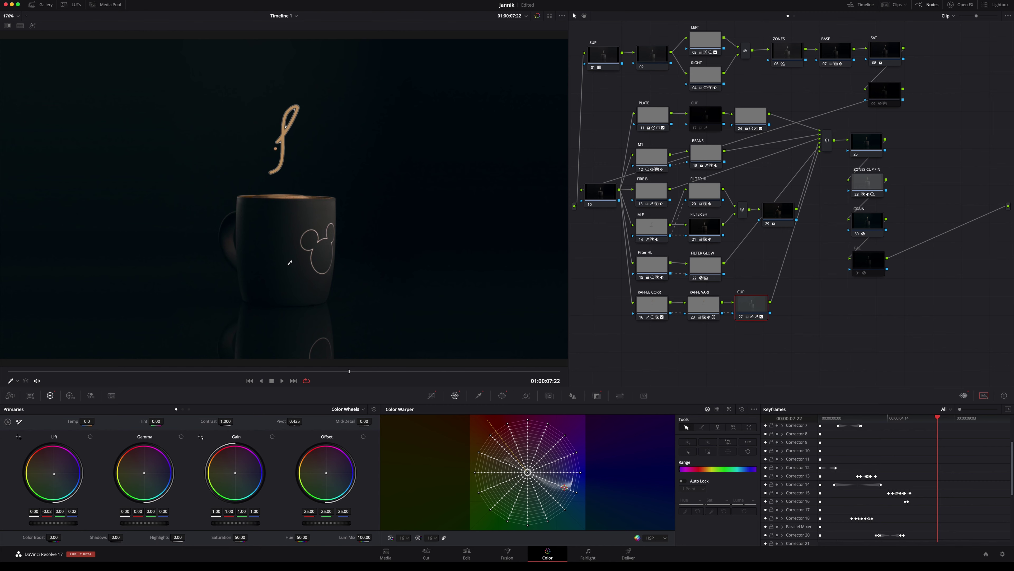
drag(68, 482, 59, 479)
key(ctrl+s)
Pick a point on the CUP correction's Color Warper mesh.
scroll(856, 477, down, 3)
scroll(857, 477, down, 4)
scroll(857, 477, down, 2)
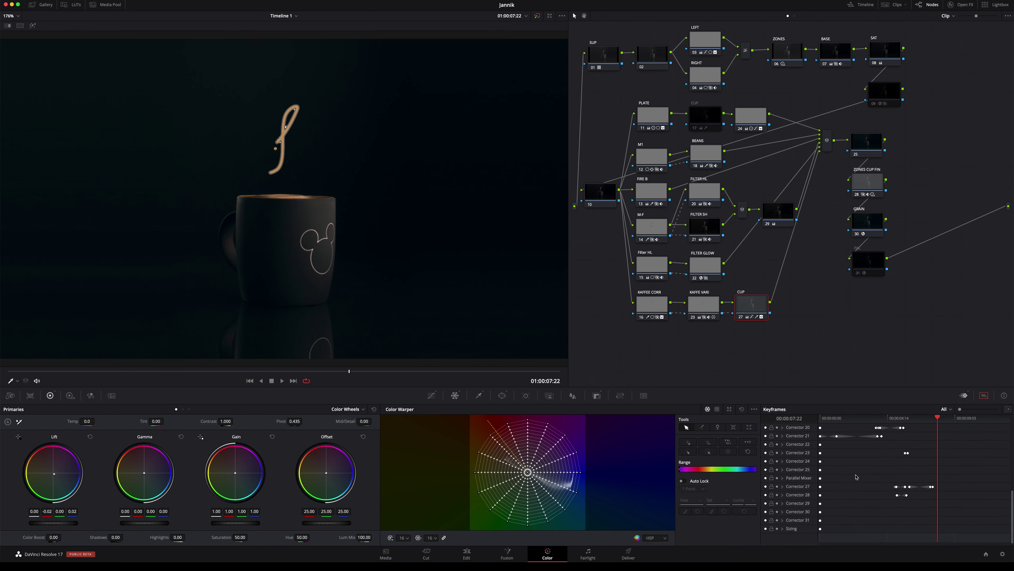
scroll(856, 477, down, 2)
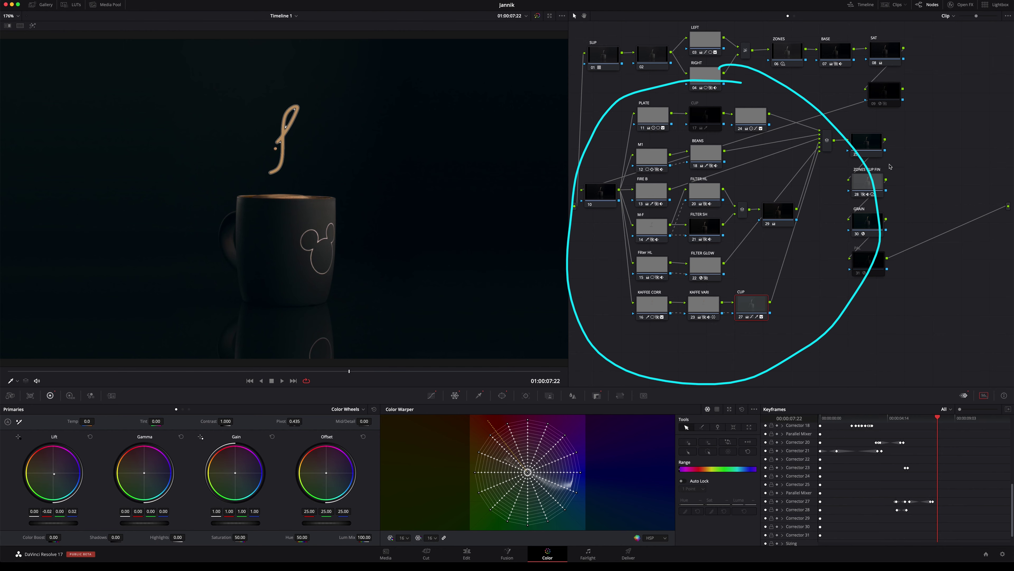
click(570, 489)
Widen the Keyframes editor to review correctors 18, 20, 21 and 27, then restore it.
scroll(853, 495, up, 2)
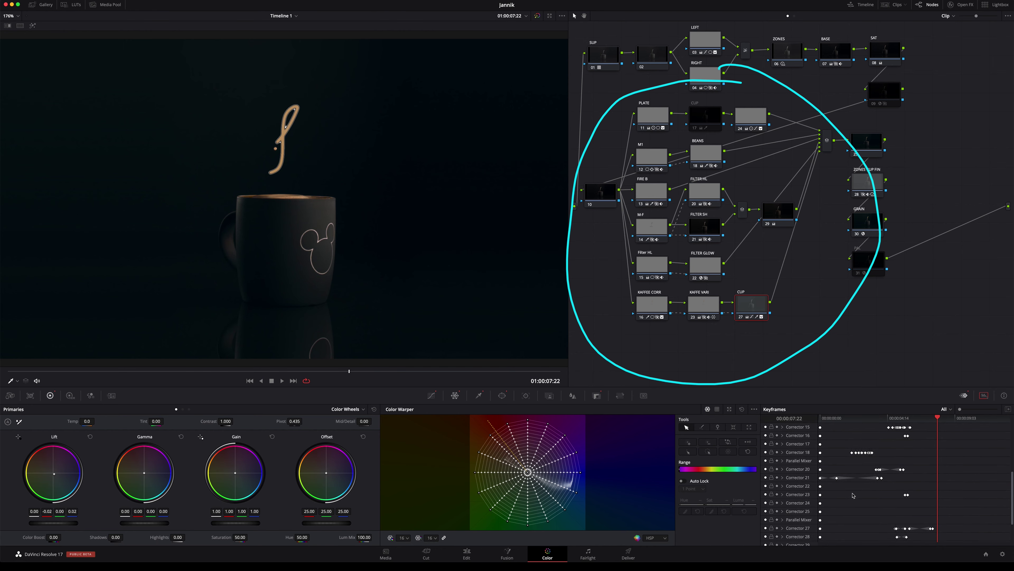
click(1007, 410)
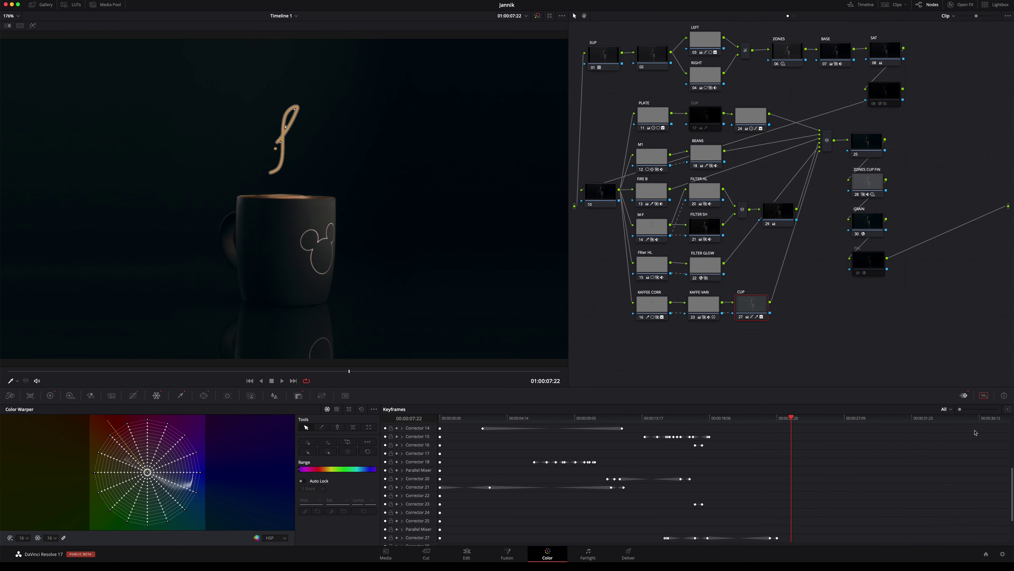
scroll(696, 506, up, 3)
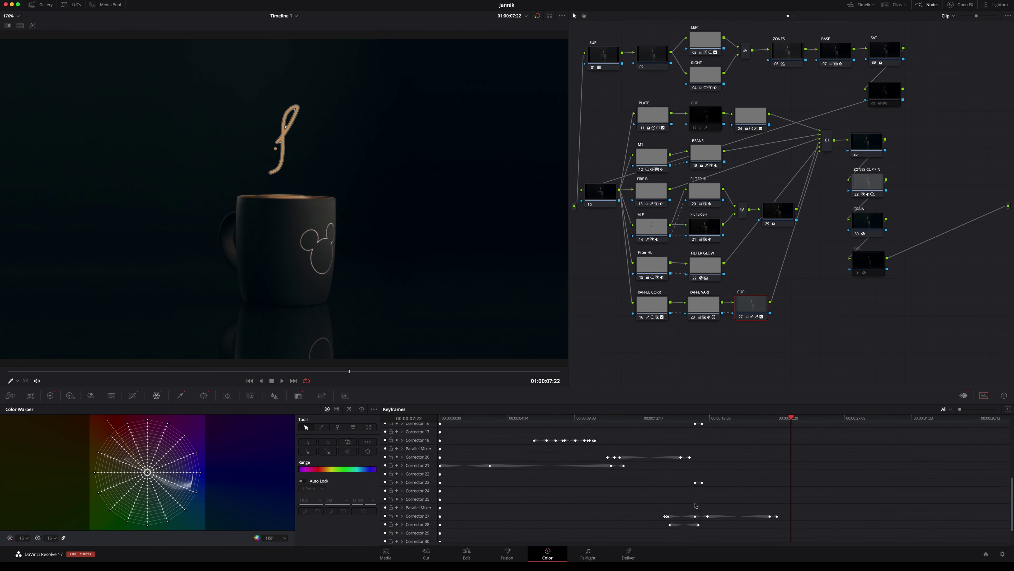
scroll(695, 505, up, 4)
scroll(696, 506, up, 4)
scroll(696, 505, up, 3)
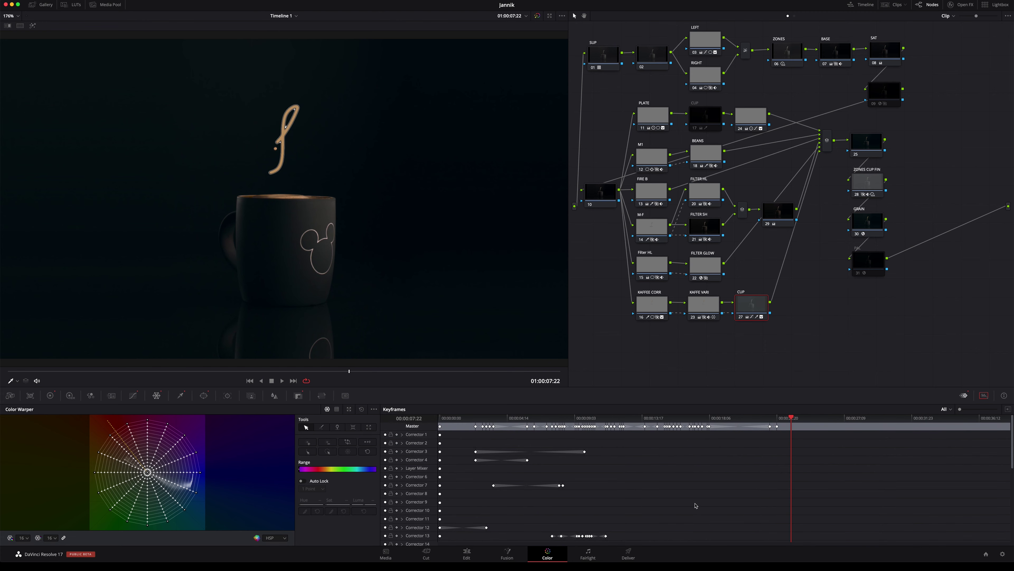
scroll(696, 506, down, 2)
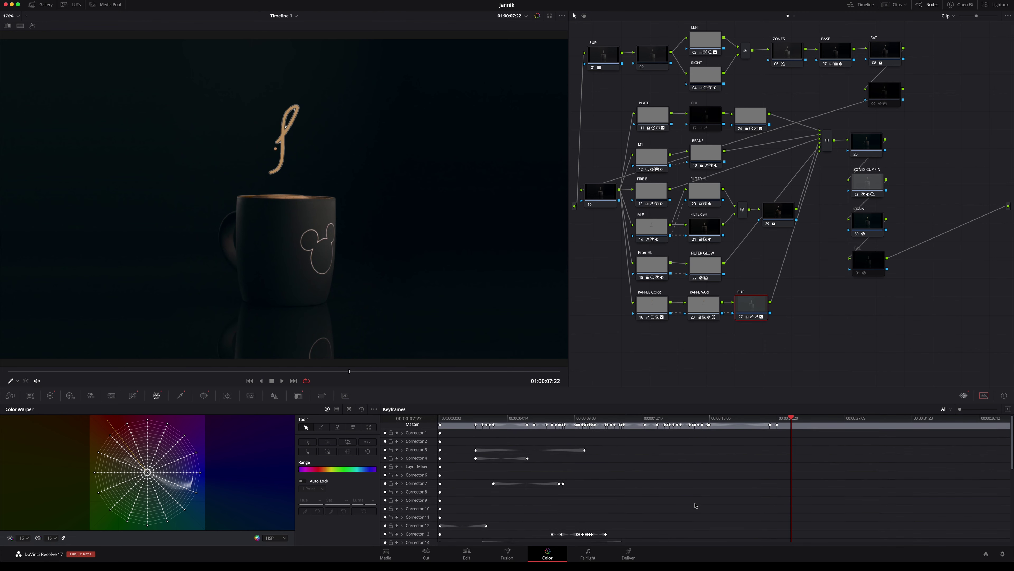
scroll(696, 505, down, 3)
scroll(696, 505, down, 2)
scroll(696, 505, down, 3)
scroll(696, 505, down, 1)
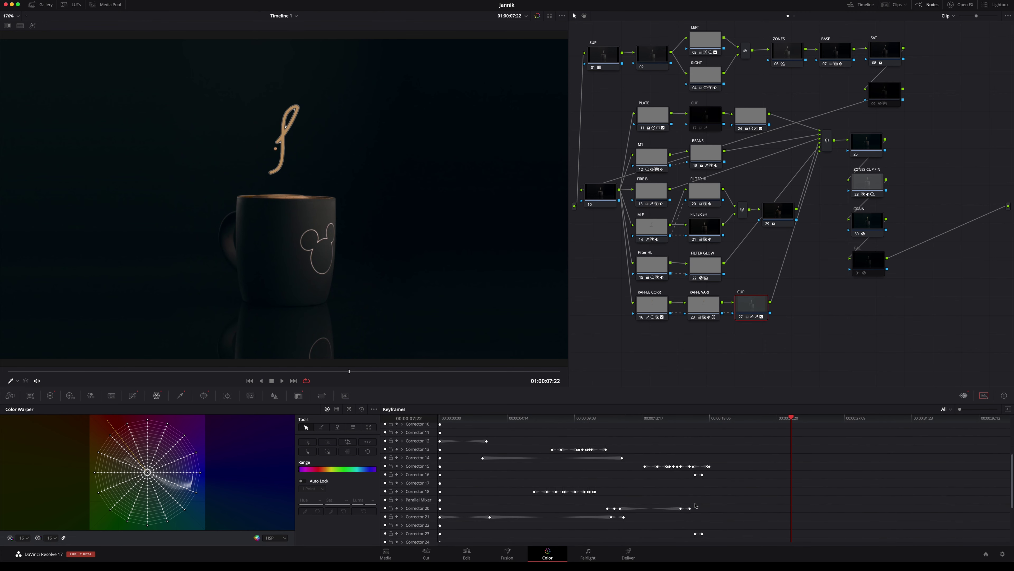
scroll(696, 506, down, 2)
scroll(696, 505, down, 2)
scroll(696, 505, down, 2)
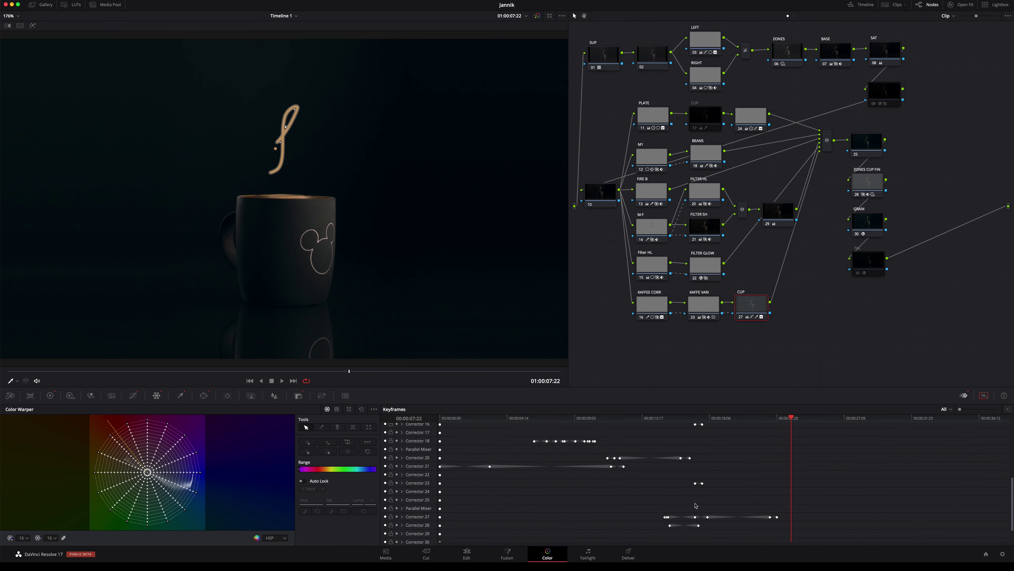
click(1008, 410)
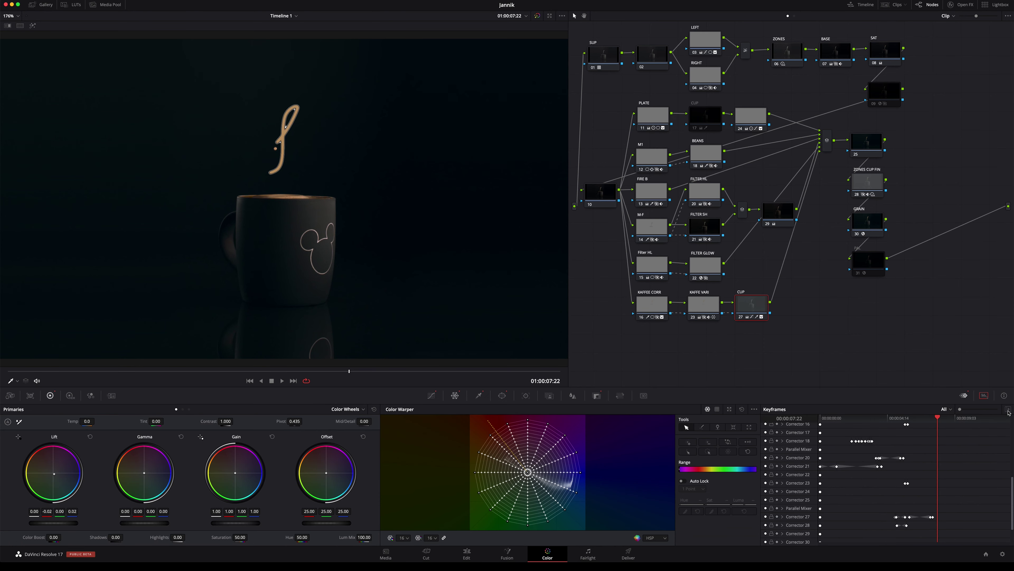
Show node 25's curves, scrub to 01:00:09:06 where the steam spells Love, and switch to Edit.
click(432, 395)
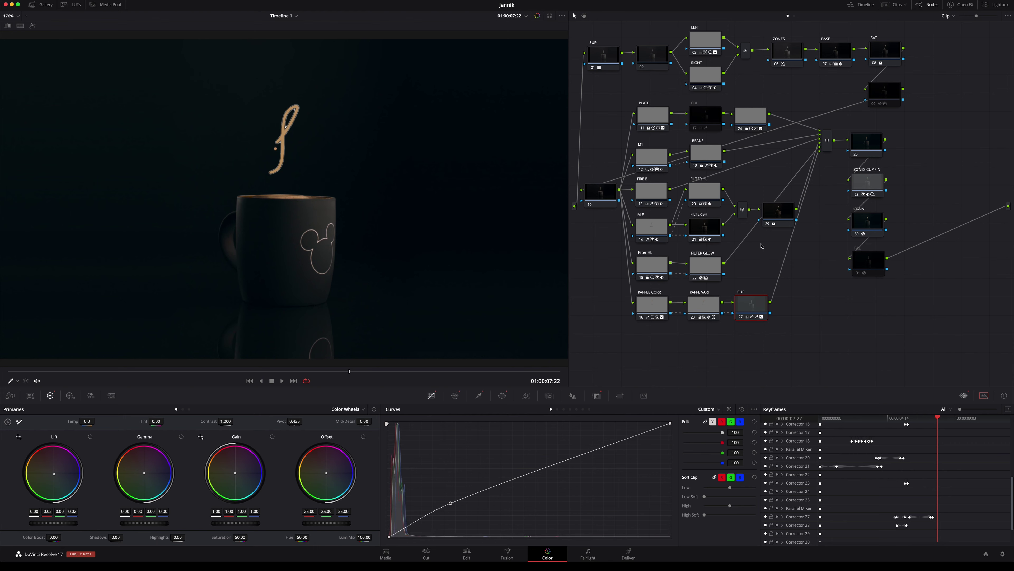
click(866, 146)
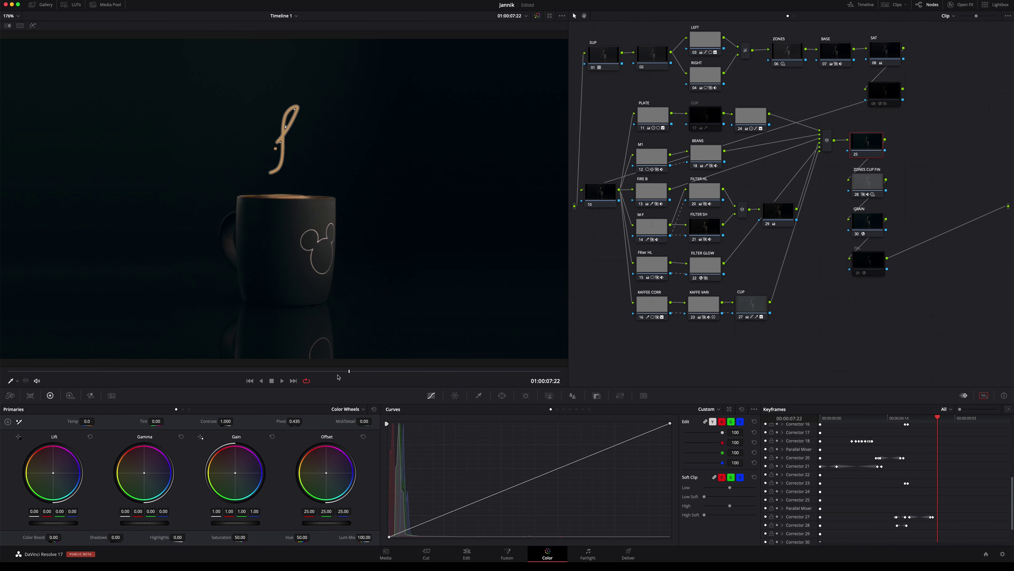
drag(355, 372, 408, 373)
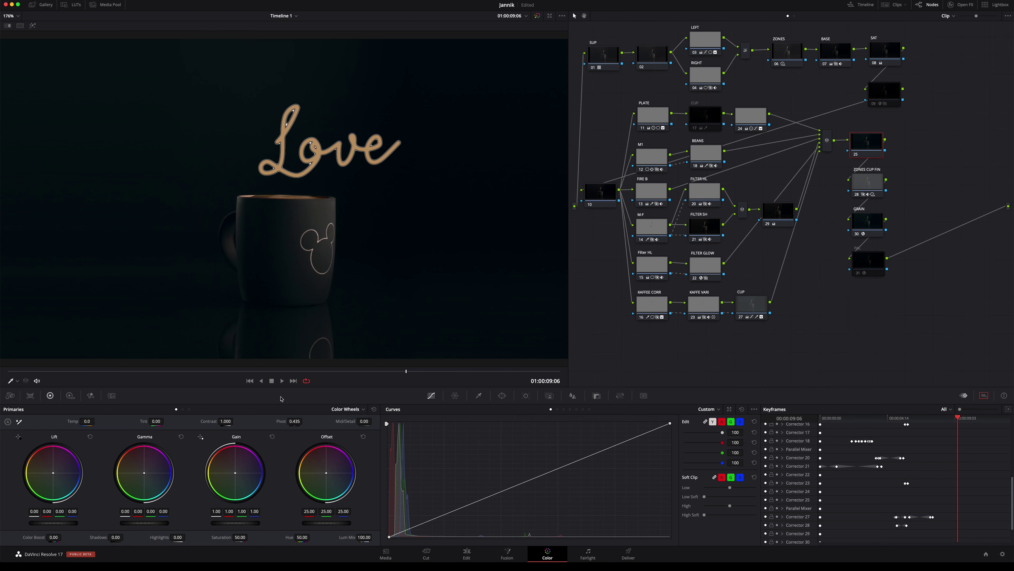
click(467, 554)
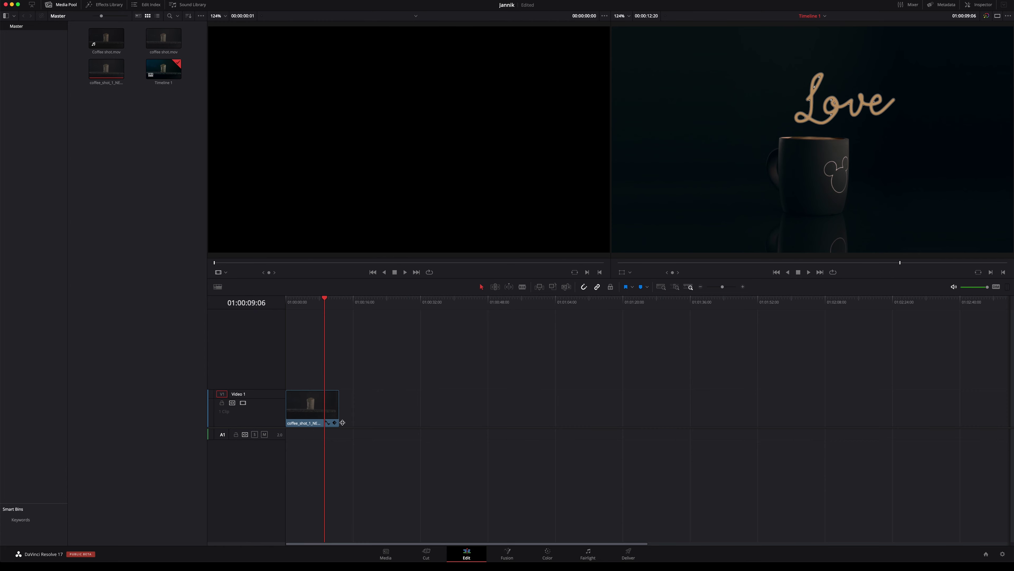
Move the playhead back to 01:00:06:16 and return to the Color page.
drag(323, 307, 315, 300)
click(507, 553)
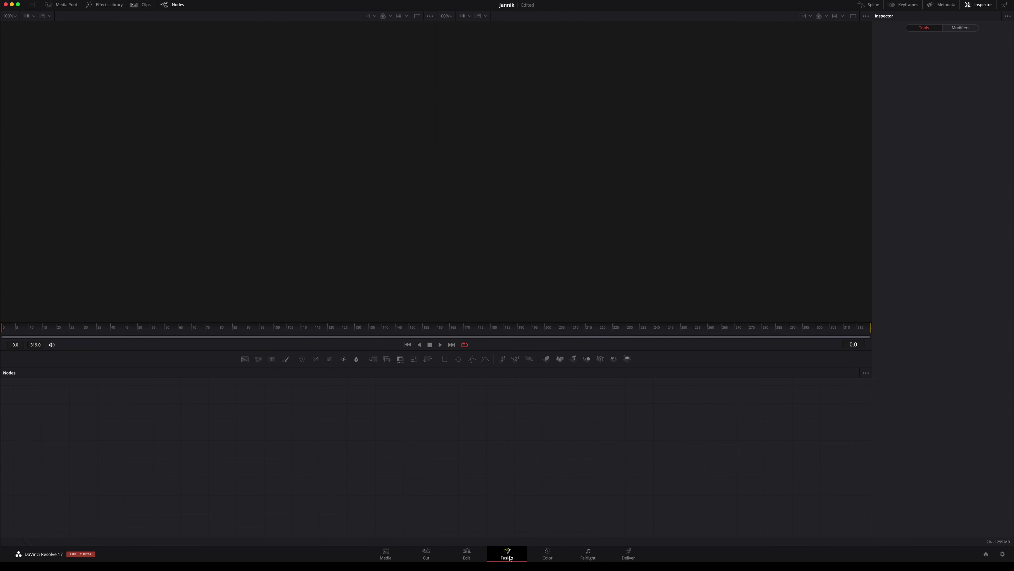
click(548, 554)
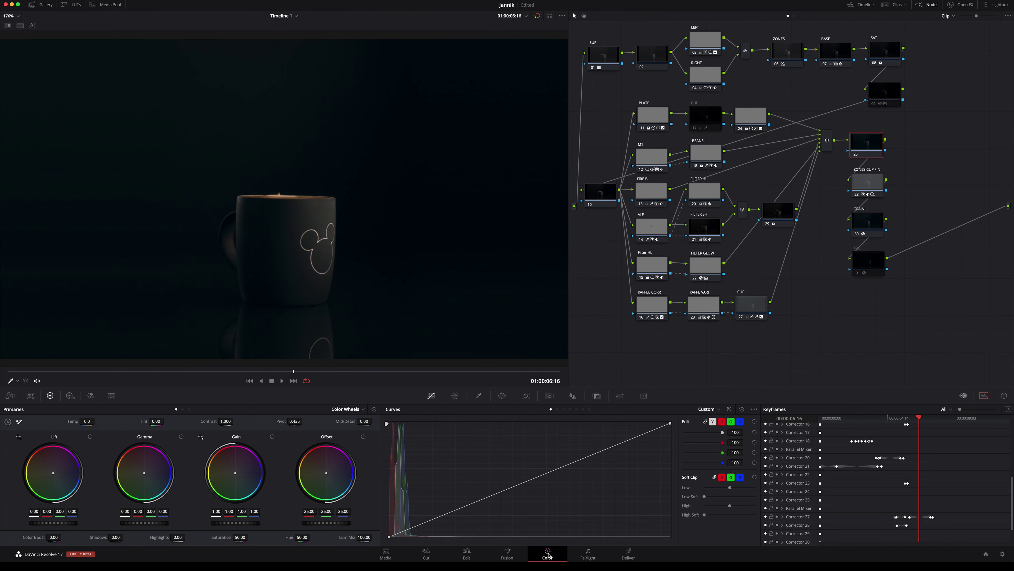
Inspect ZONES CUP FIN's HDR wheels (Shadow exposure 0.27, Light 1.53), then select the GRAIN node.
drag(870, 142, 871, 141)
click(867, 182)
click(71, 395)
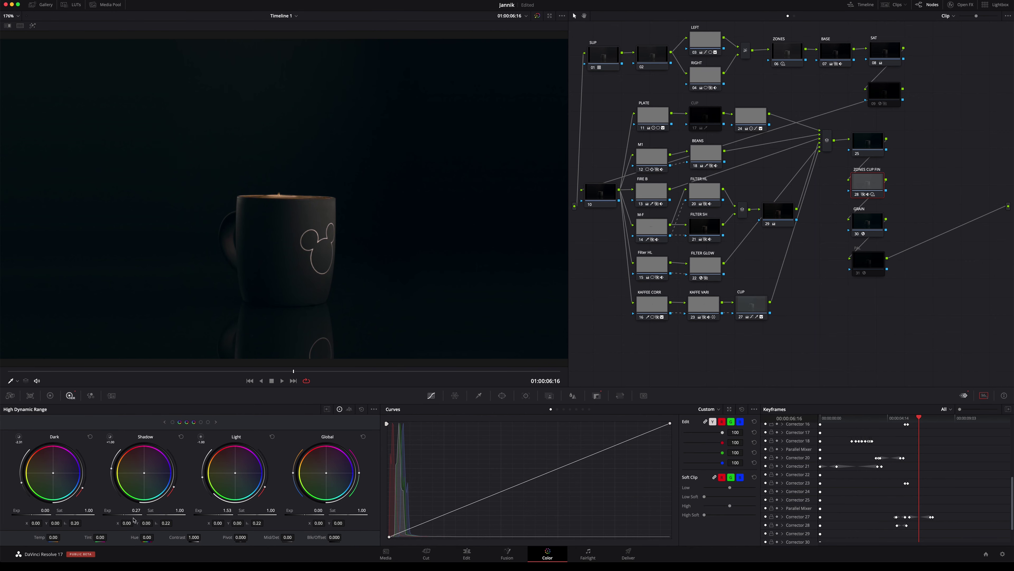
drag(133, 520, 132, 521)
drag(213, 519, 205, 519)
click(868, 220)
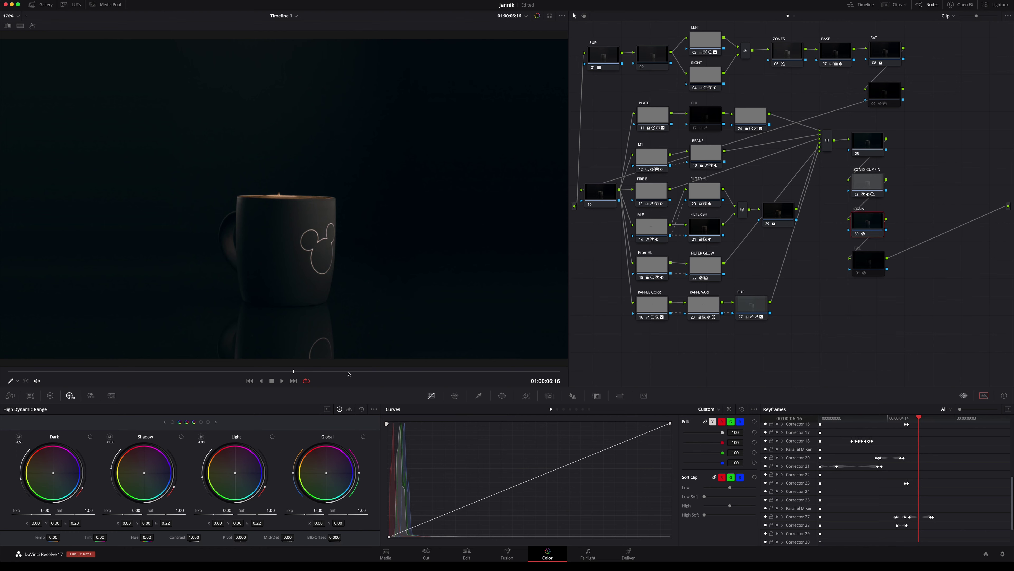
Enable the PAL node to show palette swatches, check its Color Palette settings, and save.
click(869, 266)
key(ctrl+d)
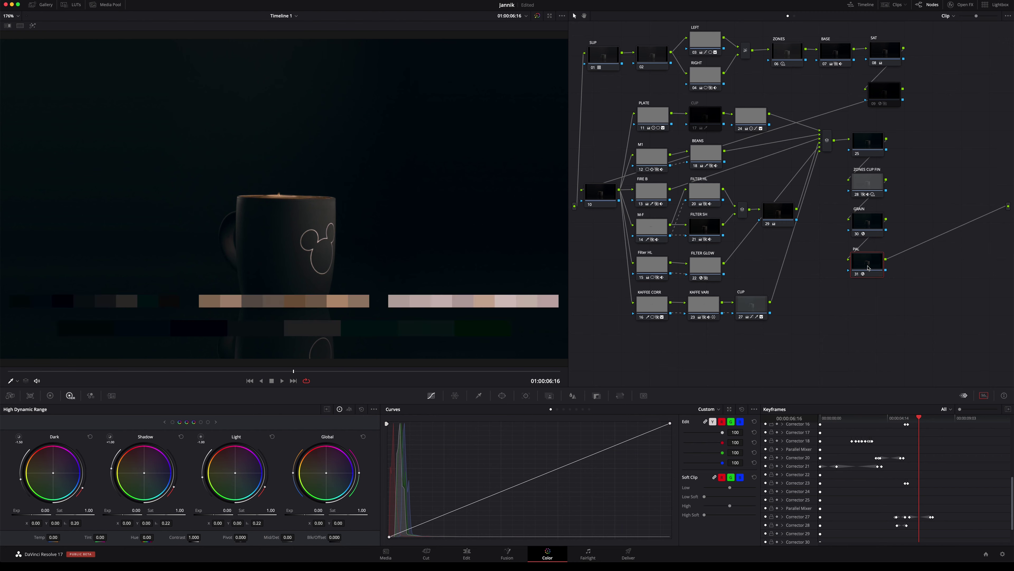
drag(396, 355, 386, 351)
click(962, 5)
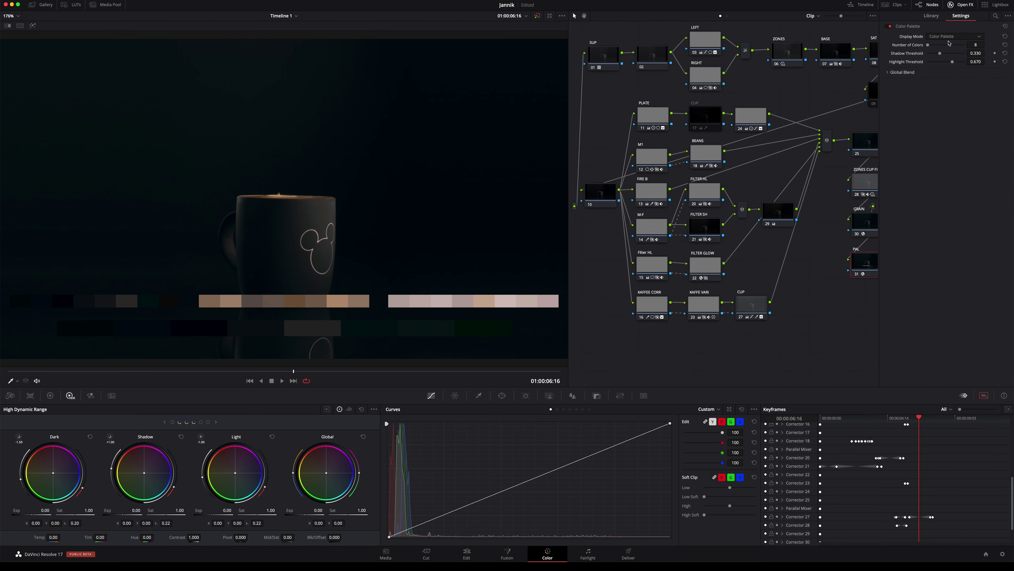
click(966, 6)
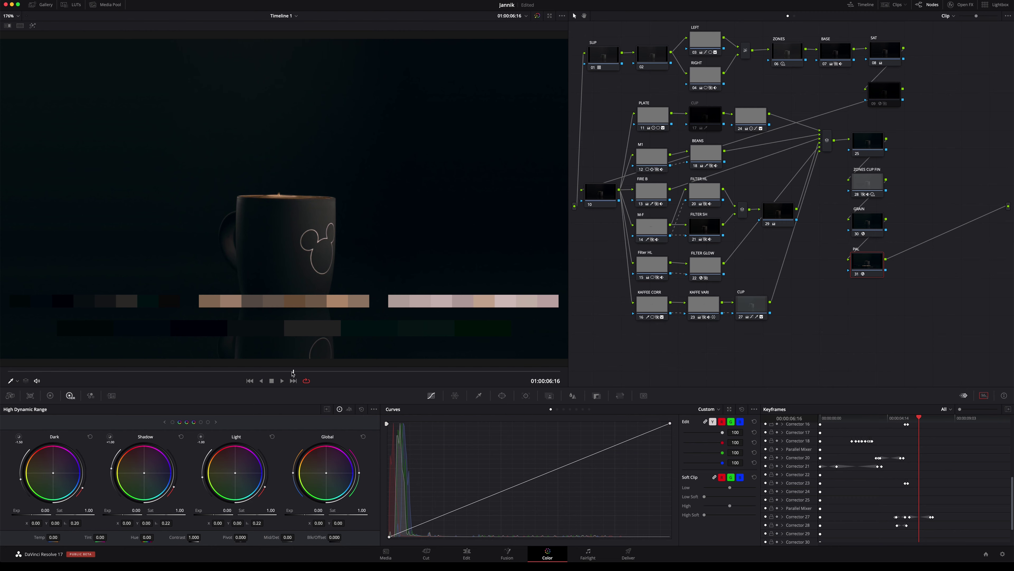
key(ctrl+s)
Scrub back to 01:00:05:09, the coffee bean surrounded by flames.
drag(168, 308, 204, 286)
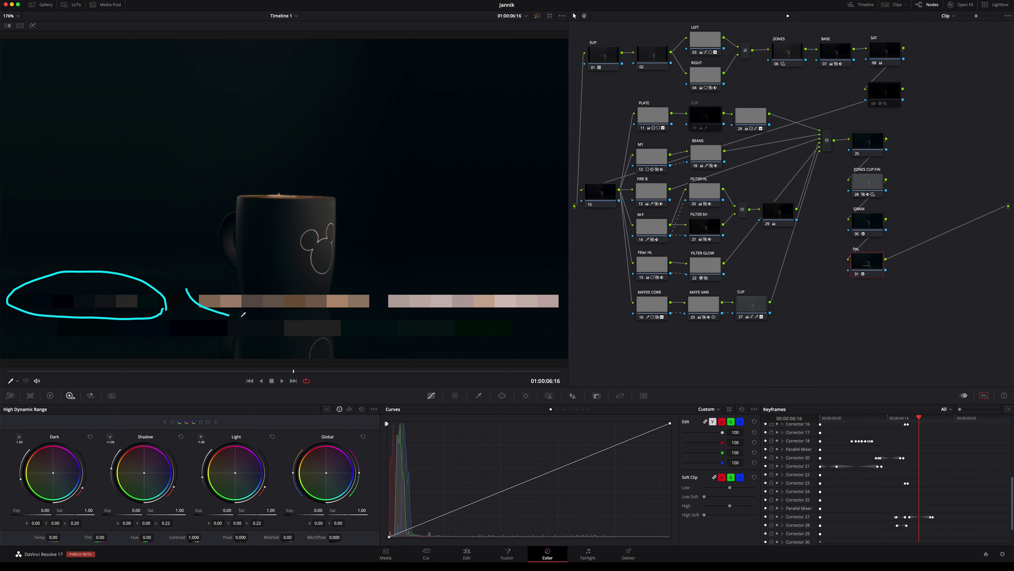
drag(413, 282, 407, 284)
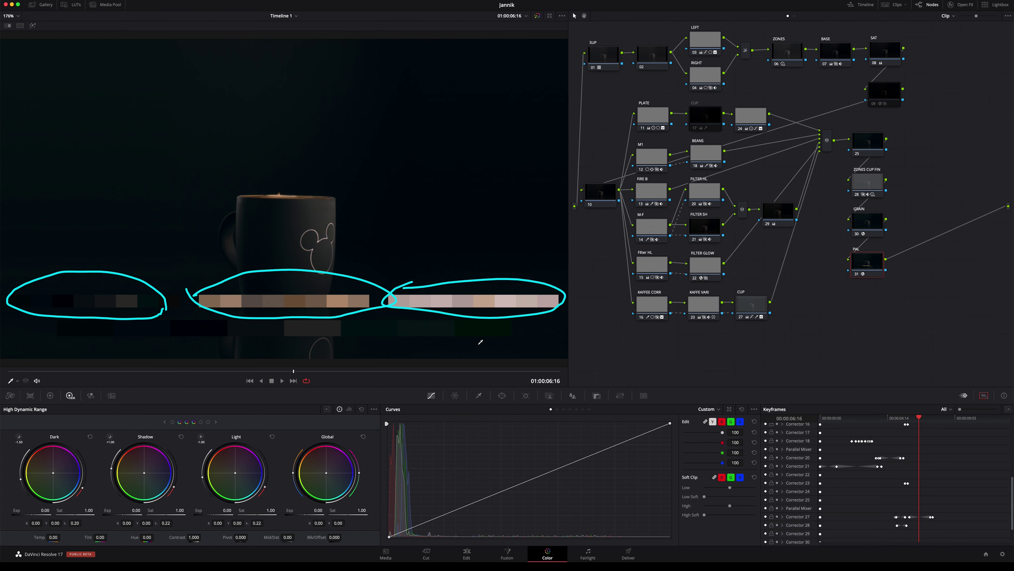
mouse_move(480, 343)
mouse_down()
mouse_move(89, 293)
mouse_move(514, 343)
mouse_up()
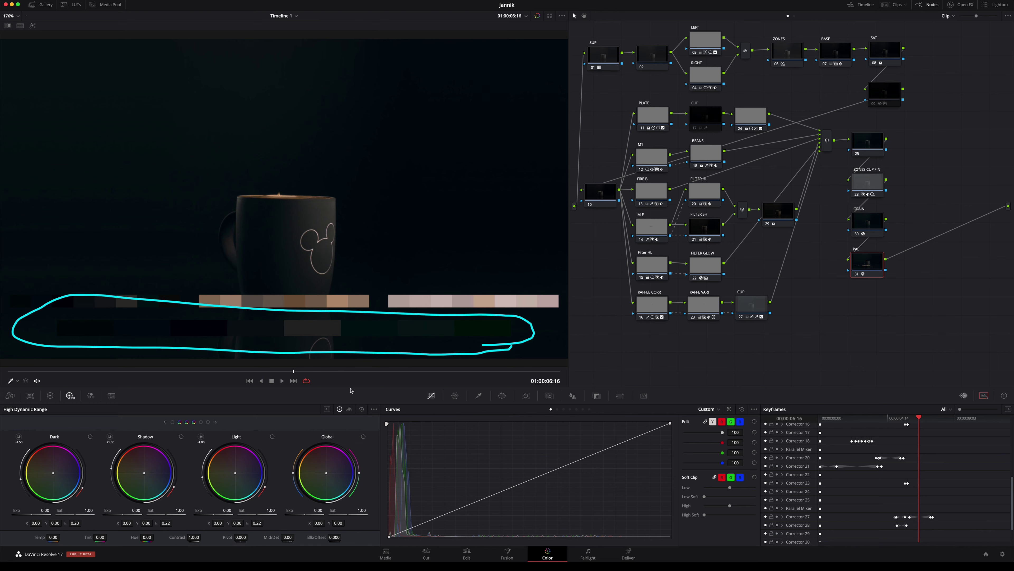
mouse_move(294, 372)
mouse_down()
mouse_move(65, 372)
mouse_move(240, 376)
mouse_up()
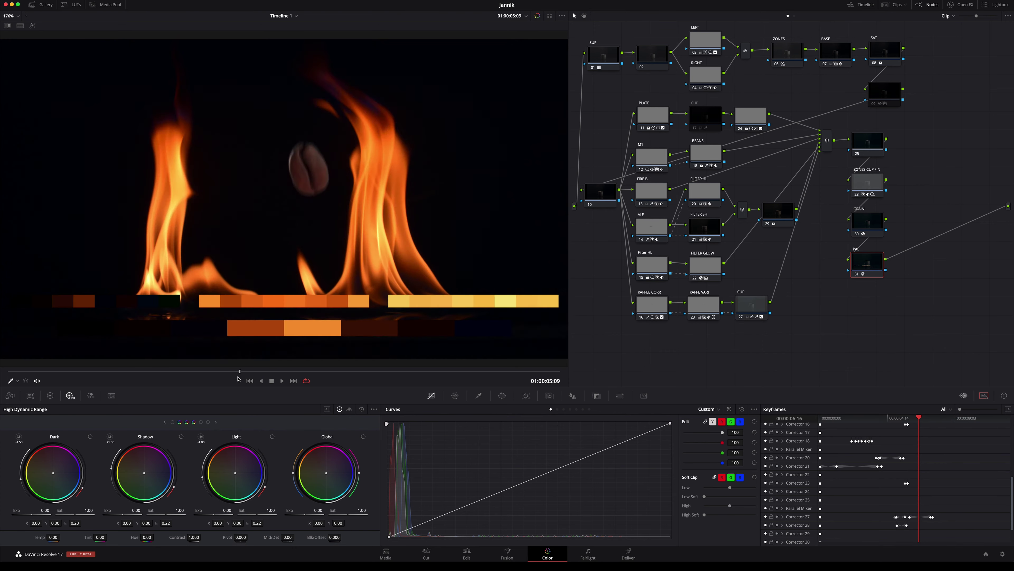
Scrub back to the opening shots, play briefly, and return to the timeline start.
drag(238, 379, 6, 372)
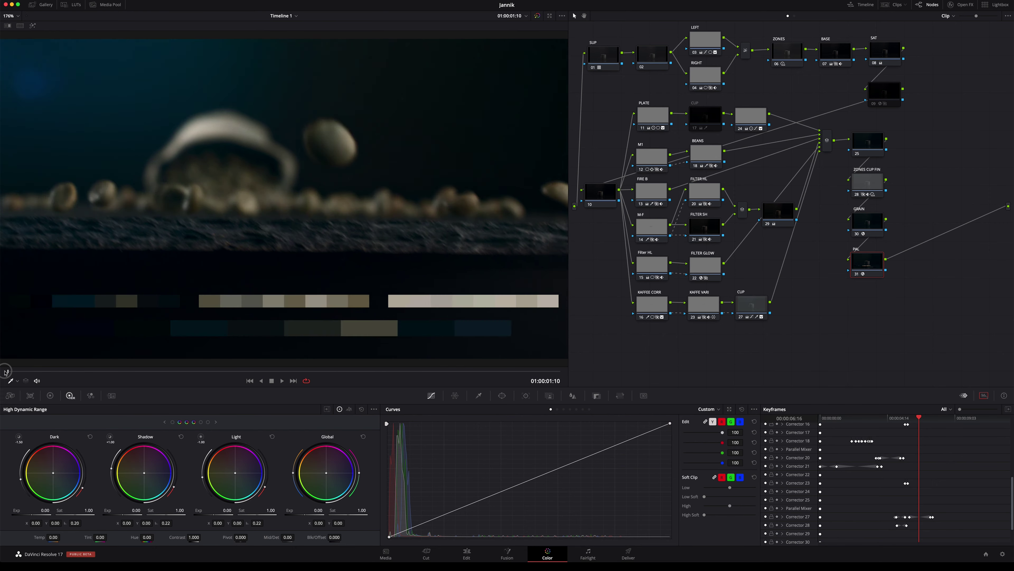
key(space)
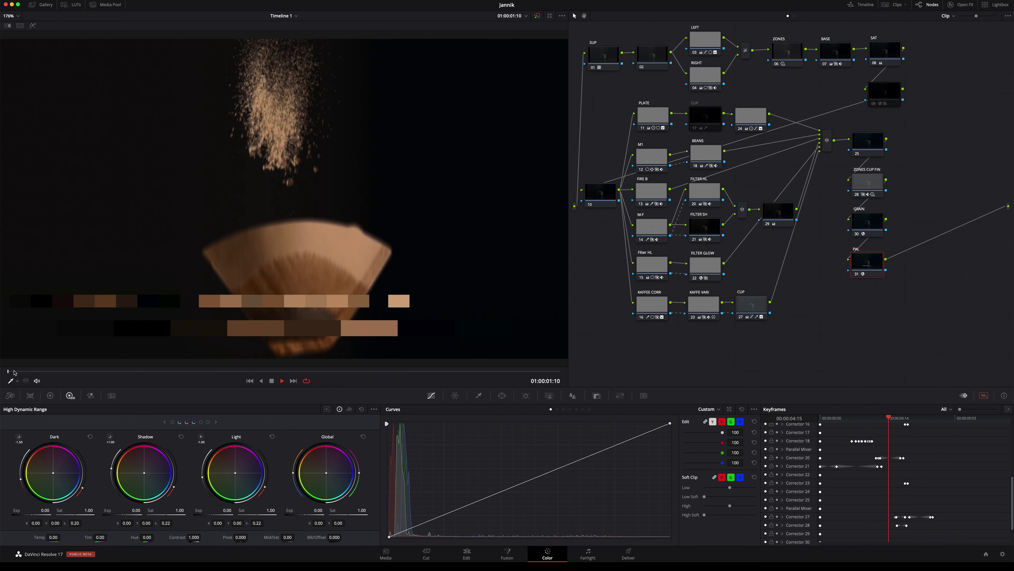
key(space)
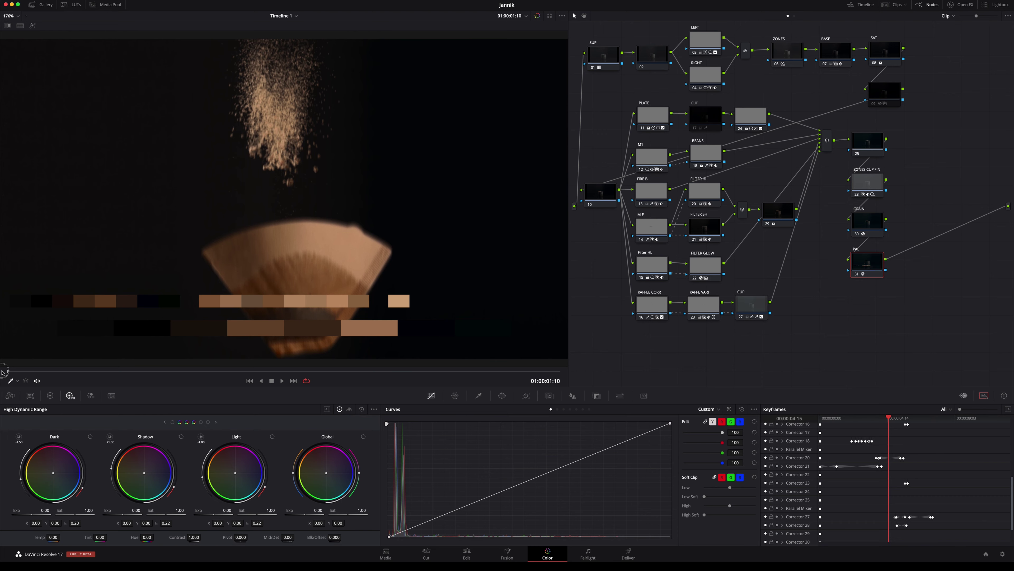
drag(2, 373, 13, 373)
key(Up)
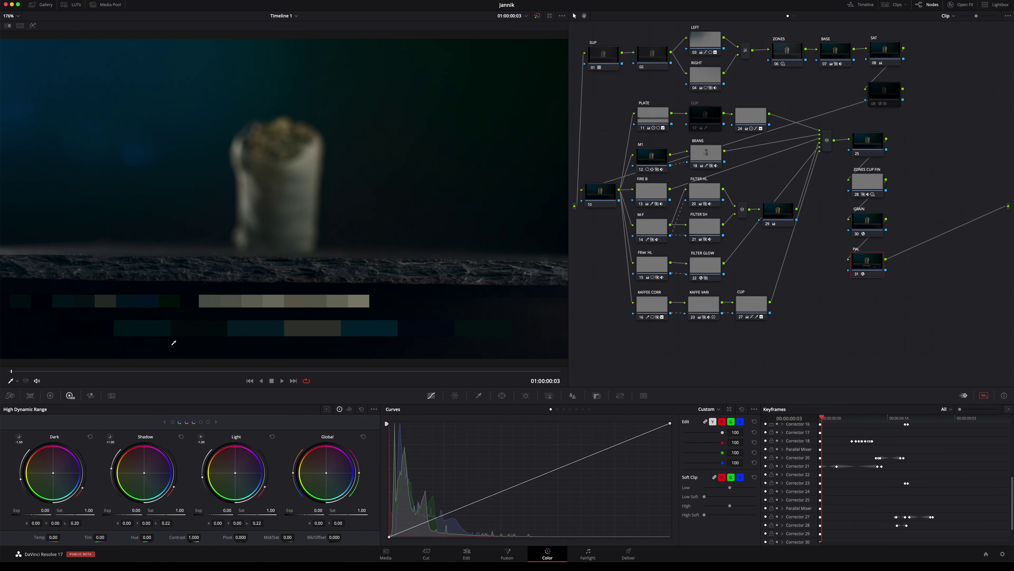
Step through the beans shot from 01:00:00:15 past 01:00:01:05, checking the palette swatches.
drag(106, 342, 458, 346)
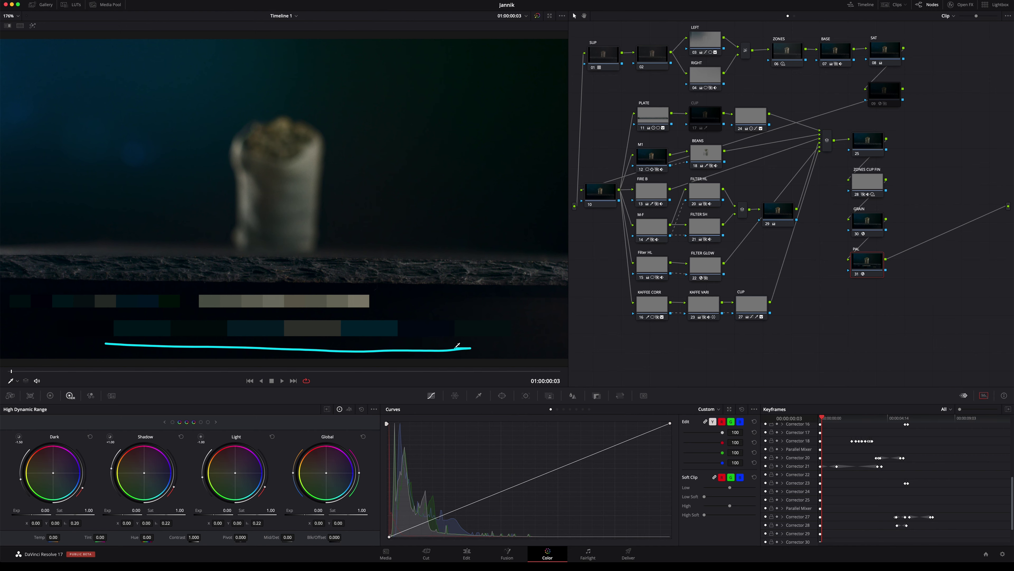
click(18, 372)
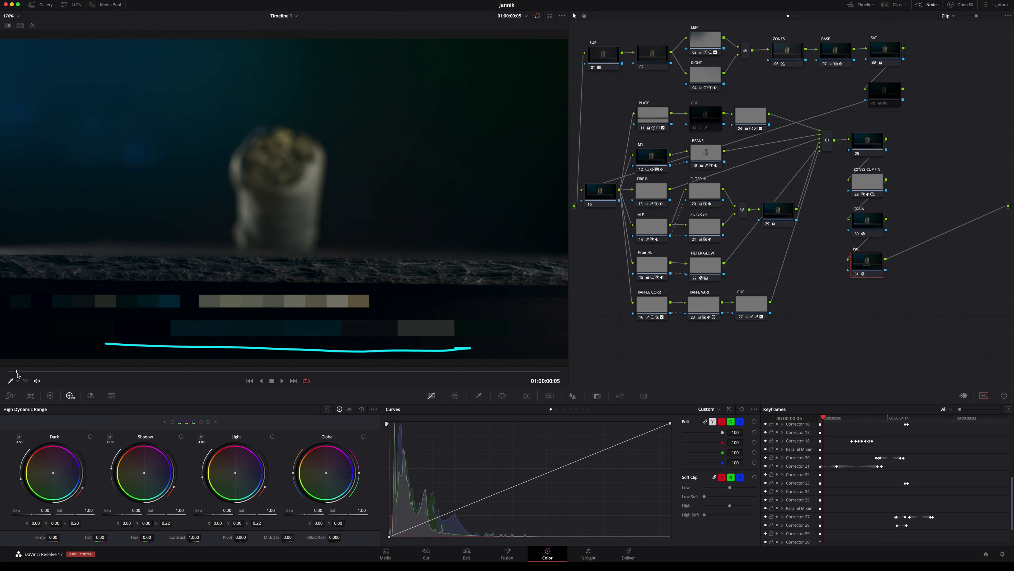
click(22, 371)
click(34, 372)
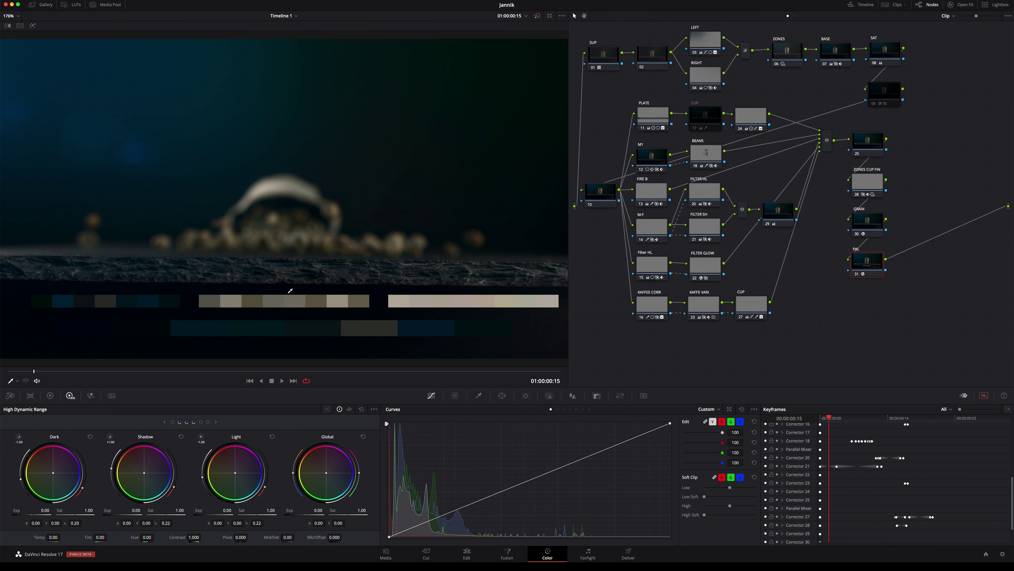
drag(244, 280, 236, 280)
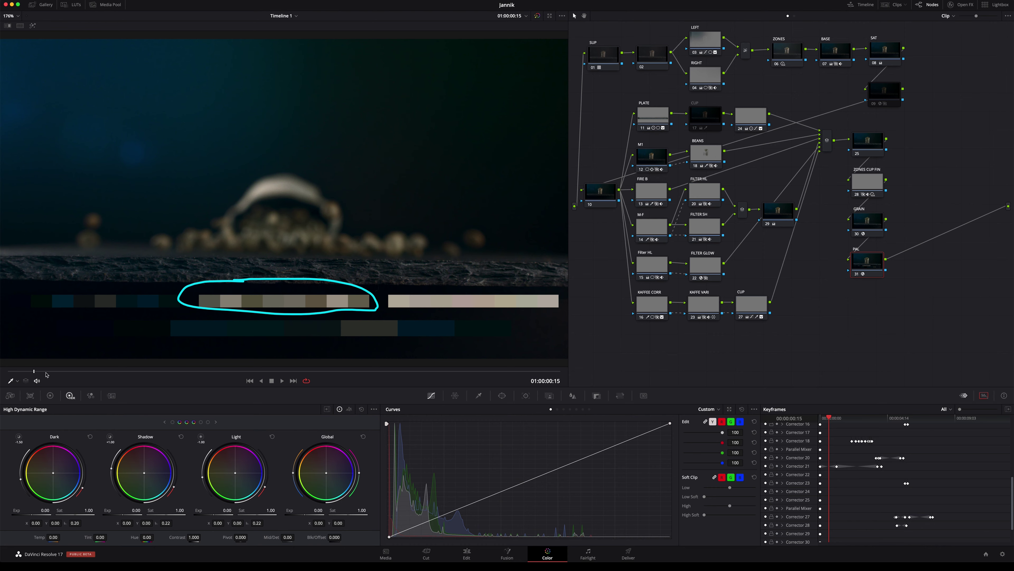
drag(46, 373, 61, 372)
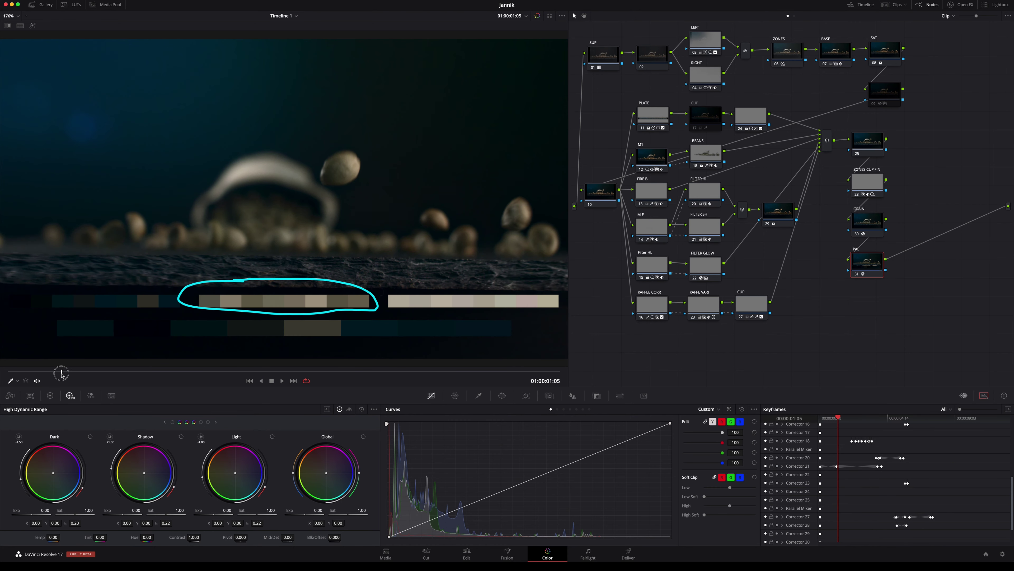
drag(61, 373, 189, 367)
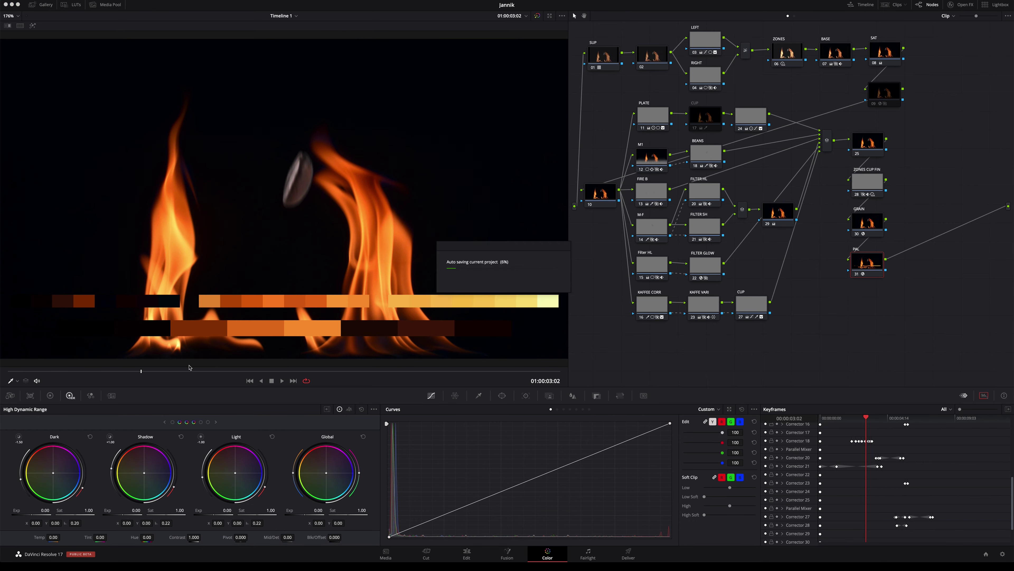
Scrub forward through the shot, annotating the palette swatches and the colour chart's dark patches.
click(151, 373)
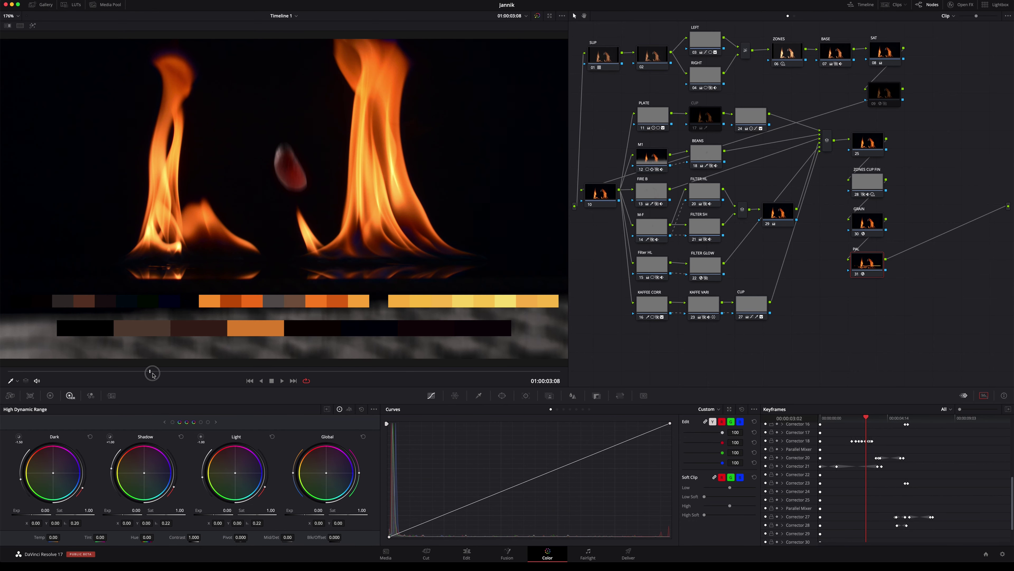
click(156, 374)
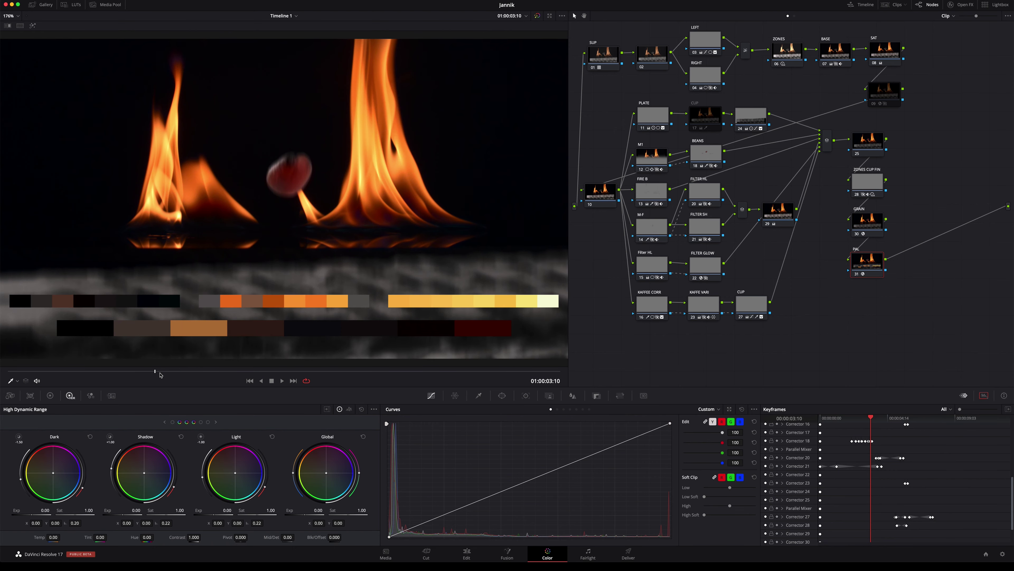
click(160, 373)
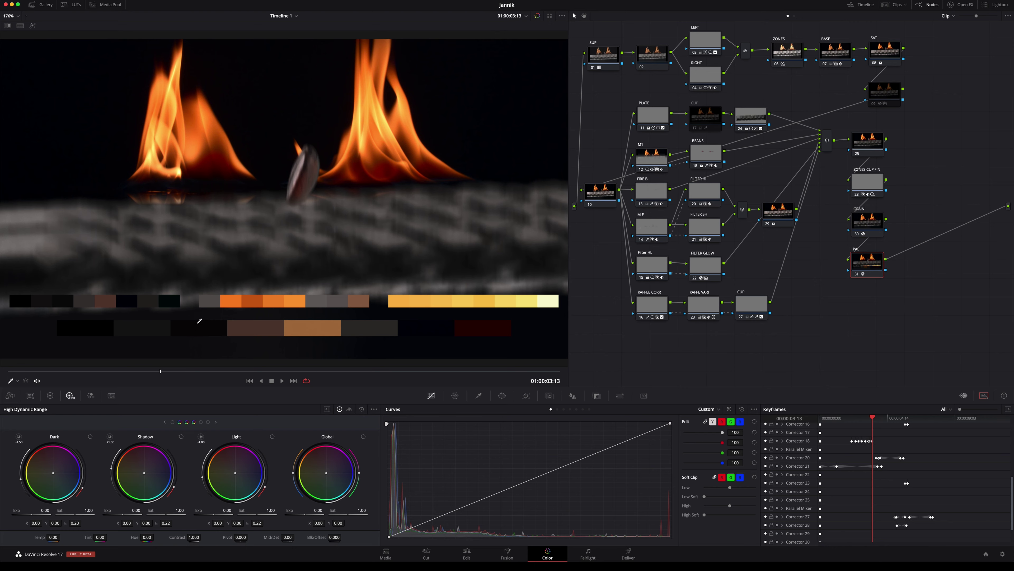
drag(205, 313, 192, 287)
drag(194, 375, 333, 373)
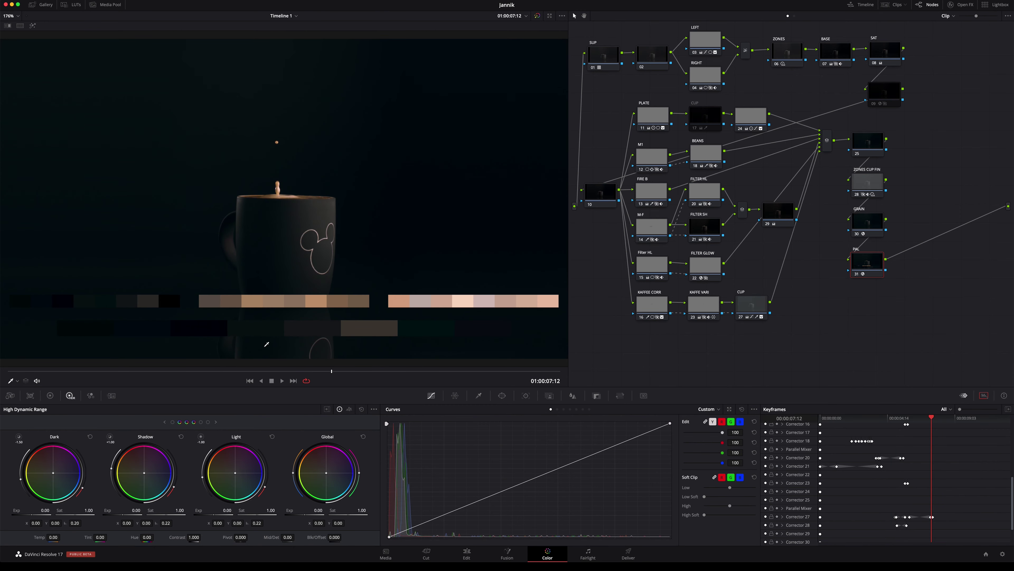
drag(267, 343, 266, 347)
drag(40, 311, 352, 318)
Advance to the fully drawn 'Love' steam frame and disable the PAL node with Ctrl+D.
click(365, 371)
drag(366, 372, 405, 371)
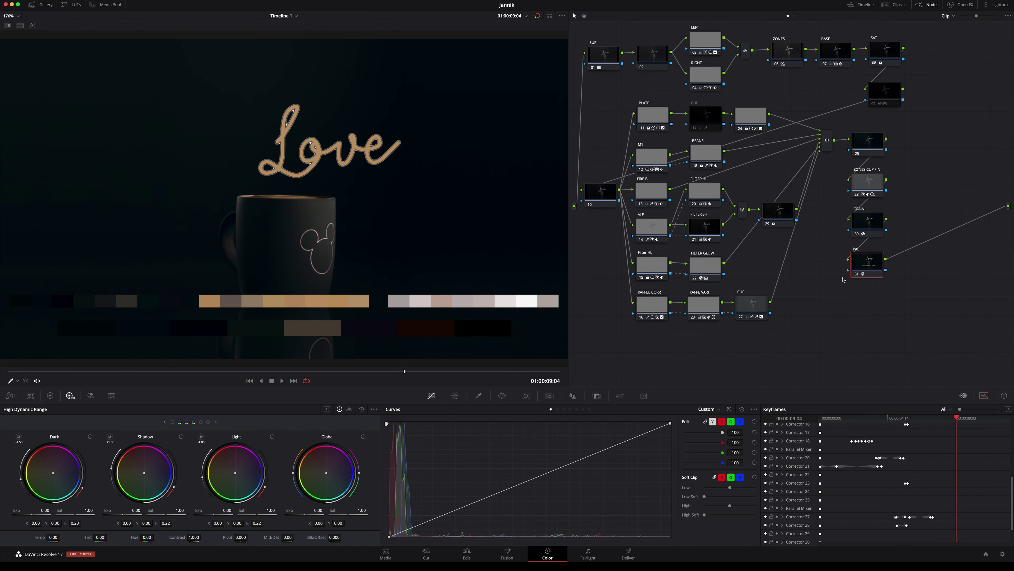
key(ctrl+d)
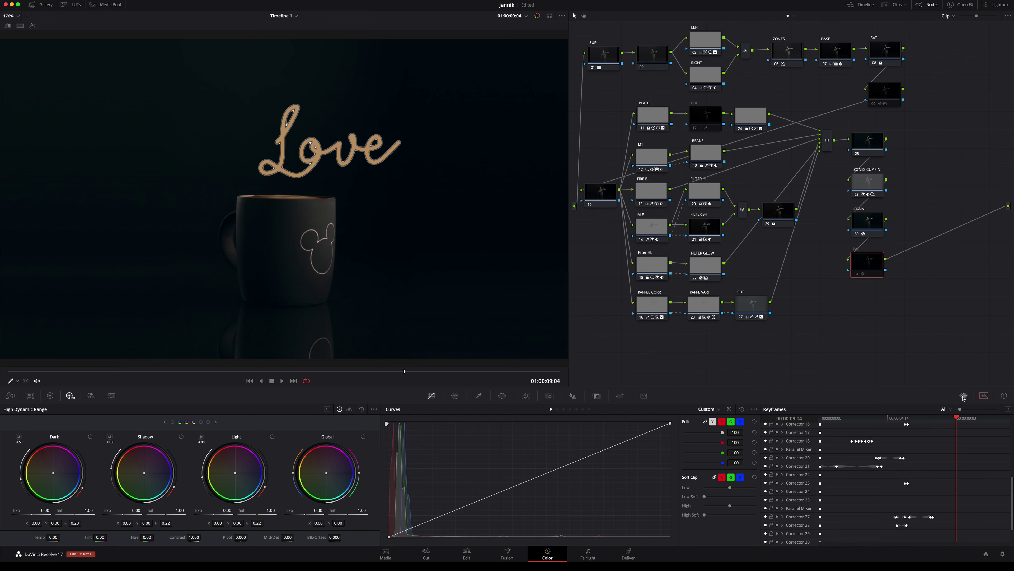
Show the RGB Parade scope, rewind to the coffee-bean shot near the start, and select node 25.
click(984, 396)
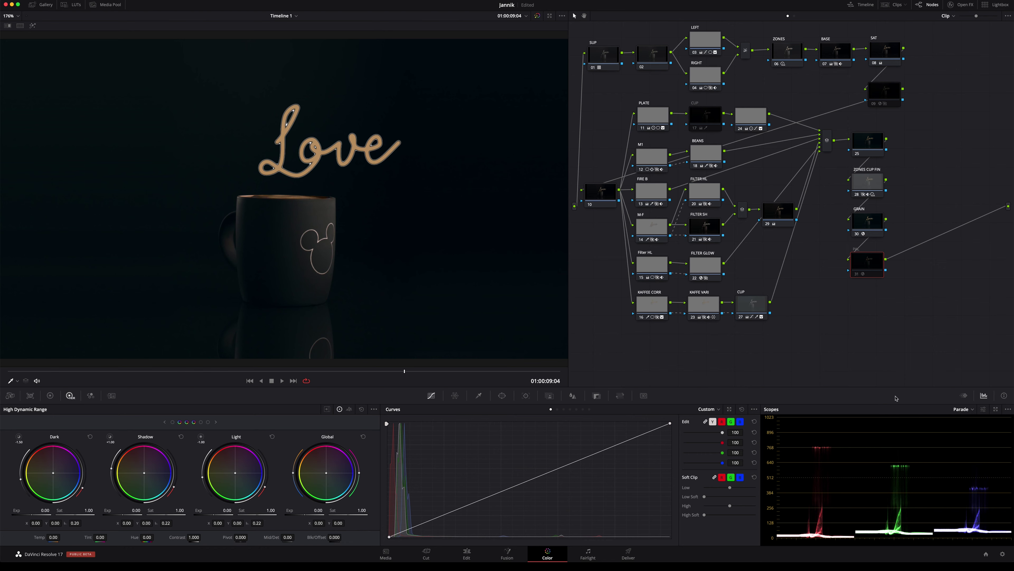
drag(361, 370, 267, 371)
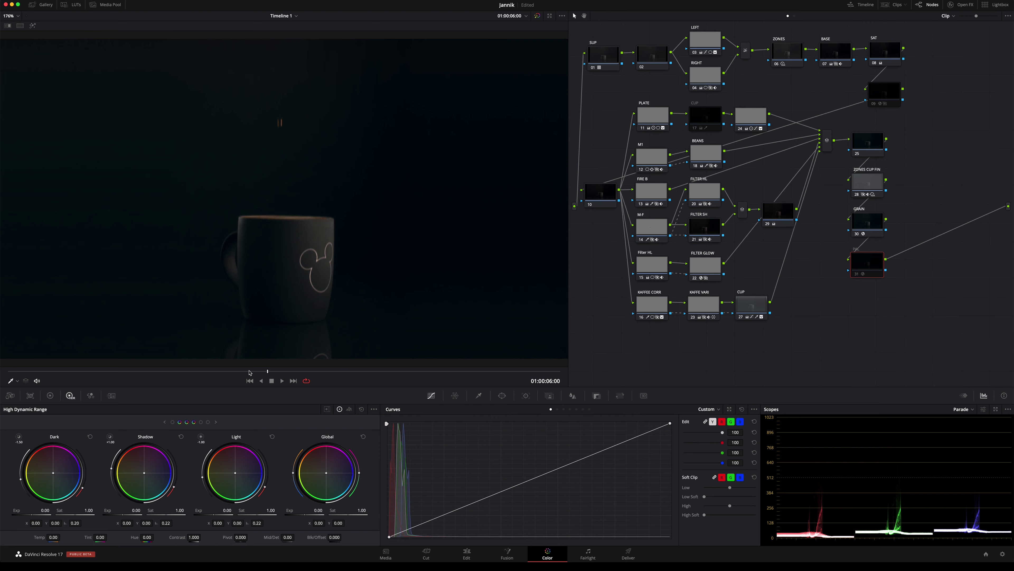
click(54, 371)
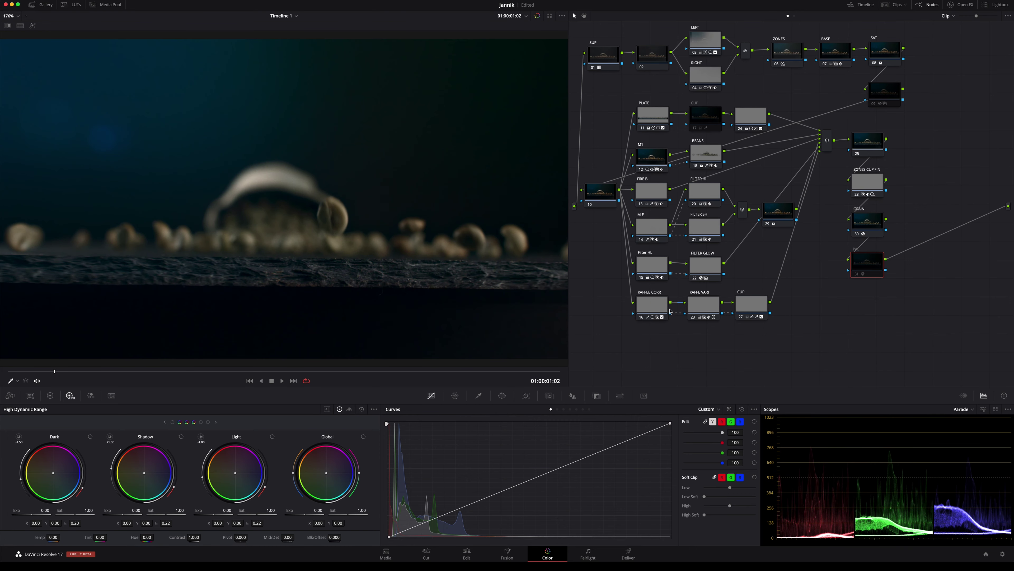
click(866, 147)
Pop the Color Warper out into its own enlarged floating window and reposition it.
drag(871, 146, 872, 144)
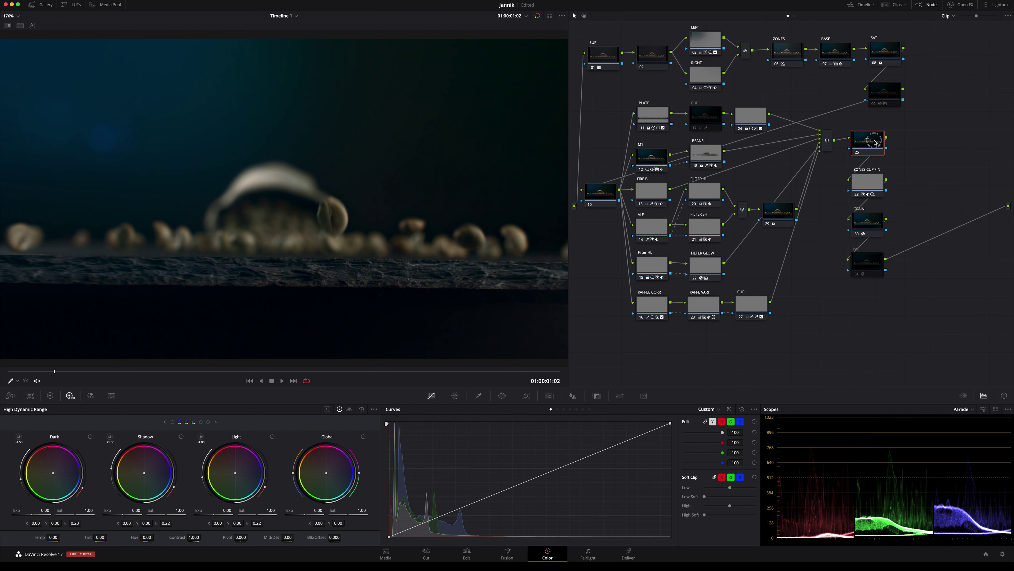
click(455, 395)
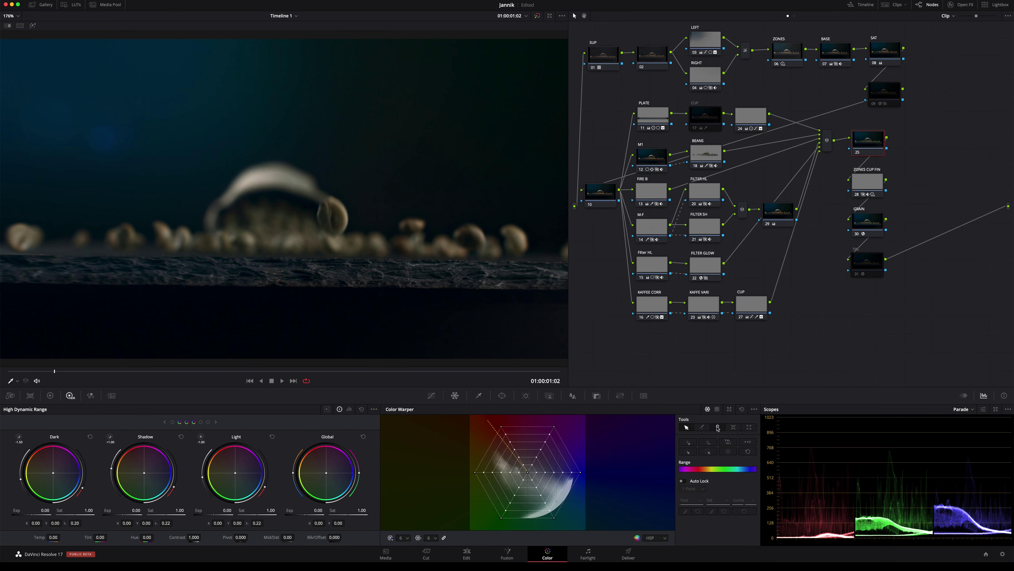
click(730, 409)
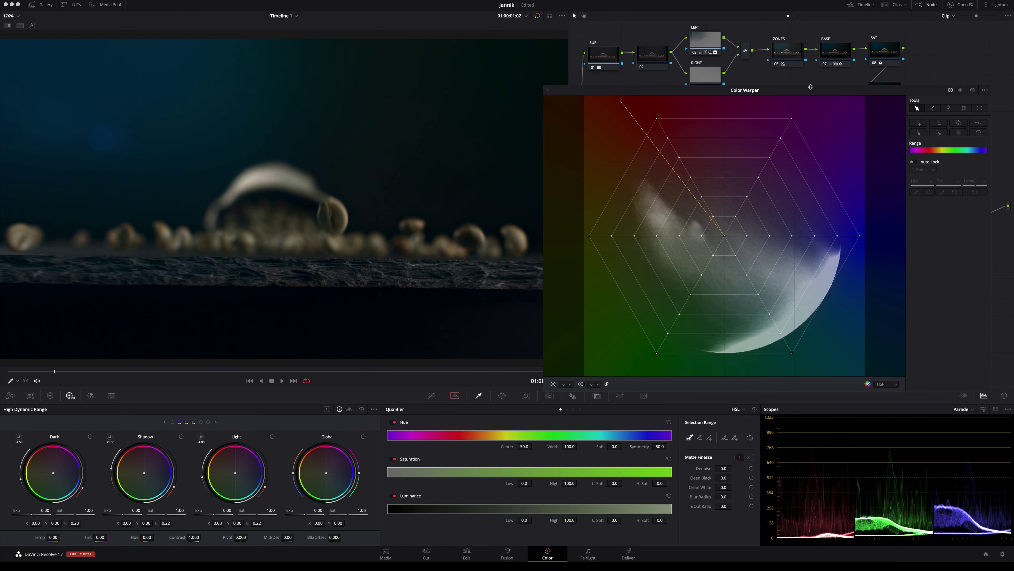
drag(810, 87, 784, 79)
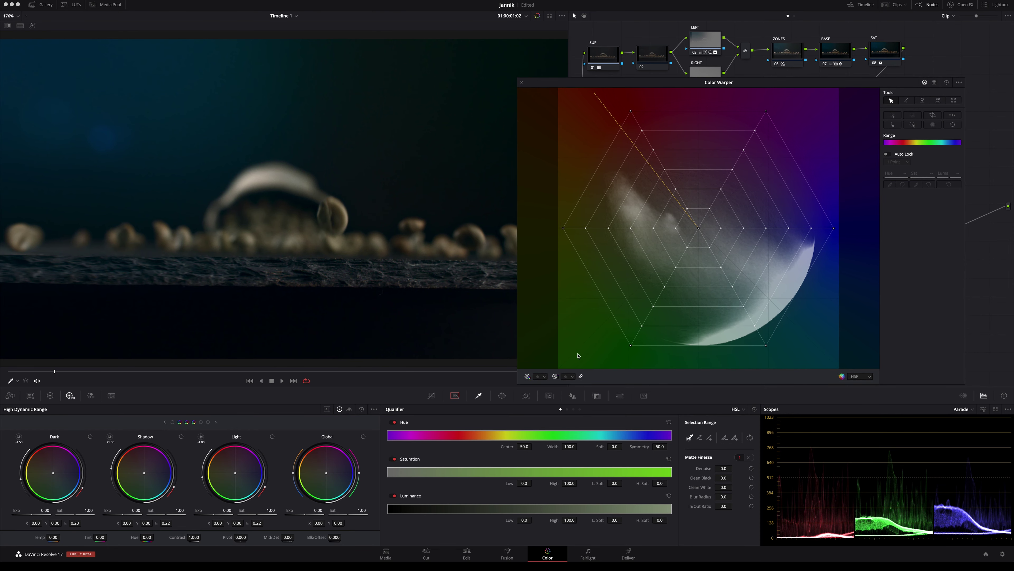
Set the warper mesh to 24 hues and select its inner rings of points.
click(545, 376)
click(539, 415)
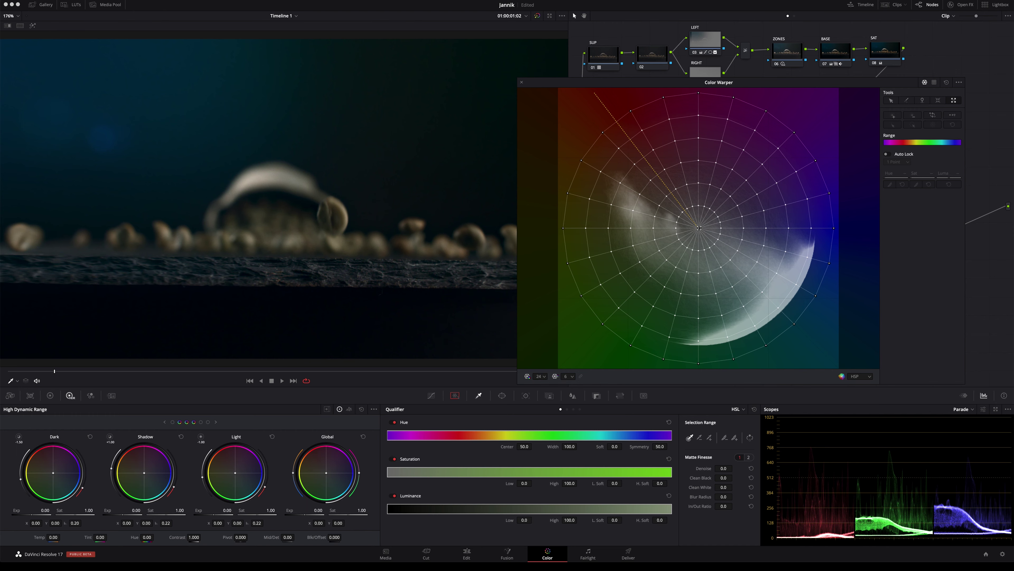
click(699, 228)
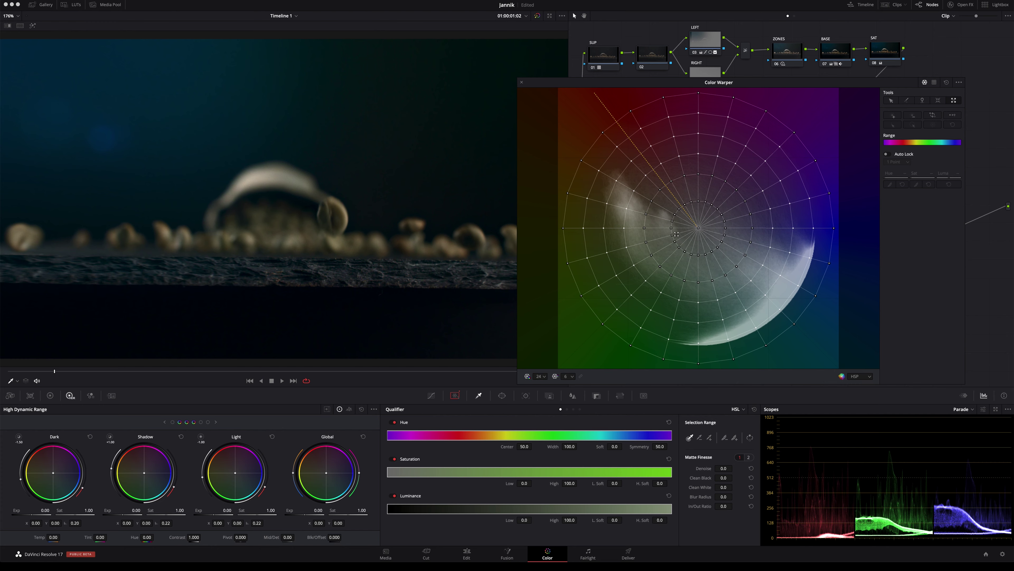
click(970, 410)
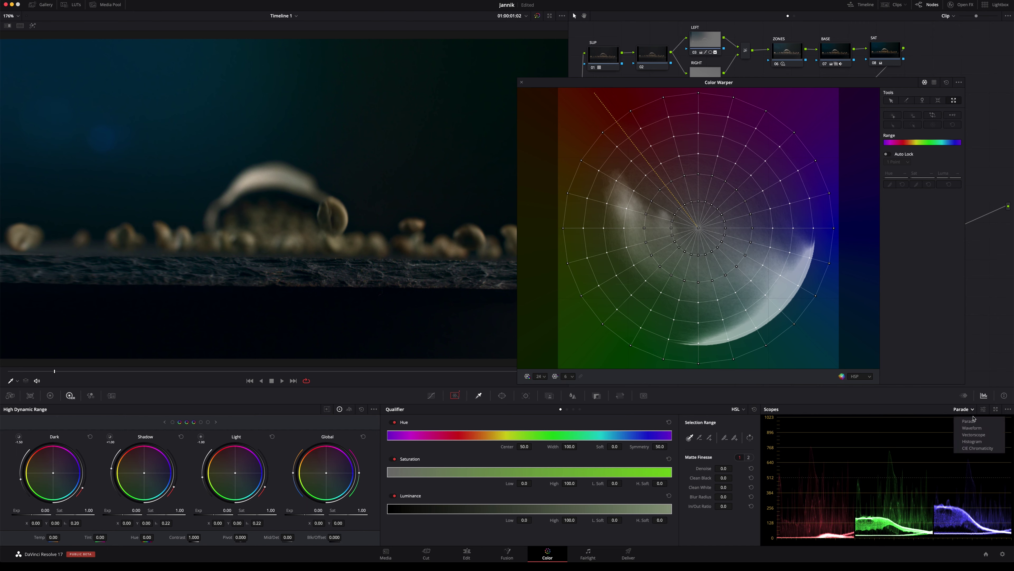
Switch the scope to CIE Chromaticity and dock the Color Warper back into the lower panel.
click(971, 445)
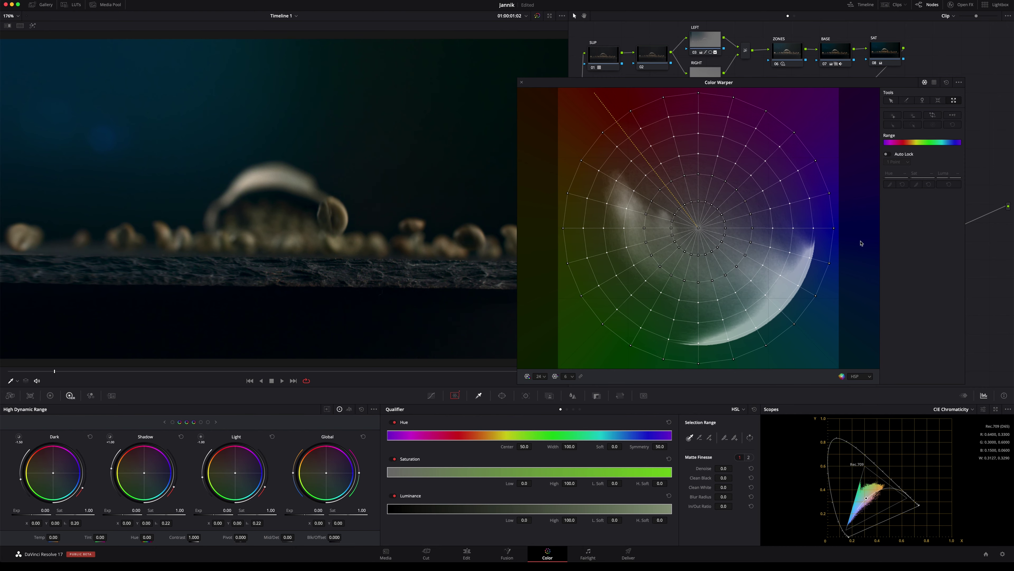
click(521, 83)
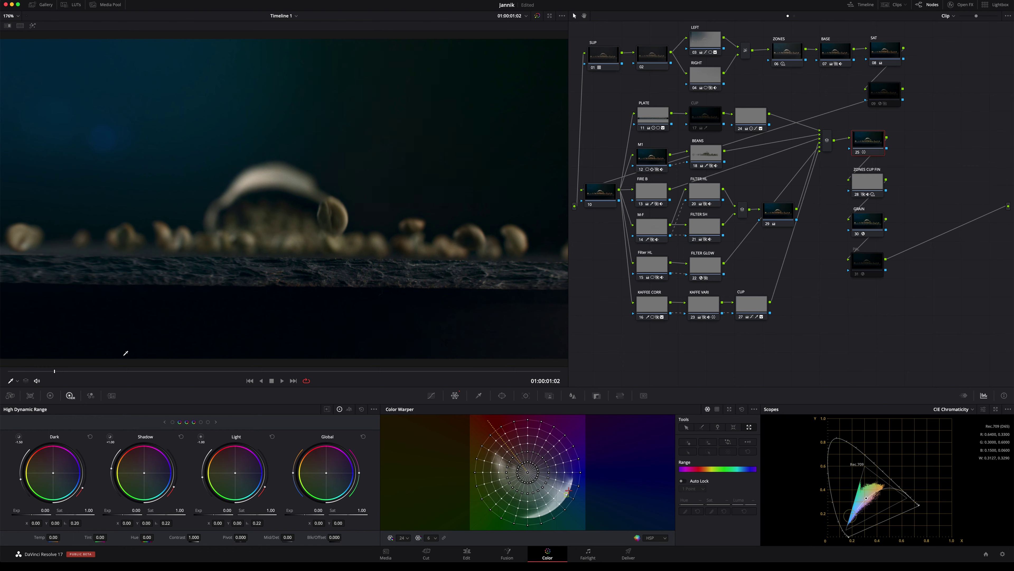
Move to the fire shot, toggle node 25 off, on and off to compare, then step back slightly.
drag(72, 372, 146, 371)
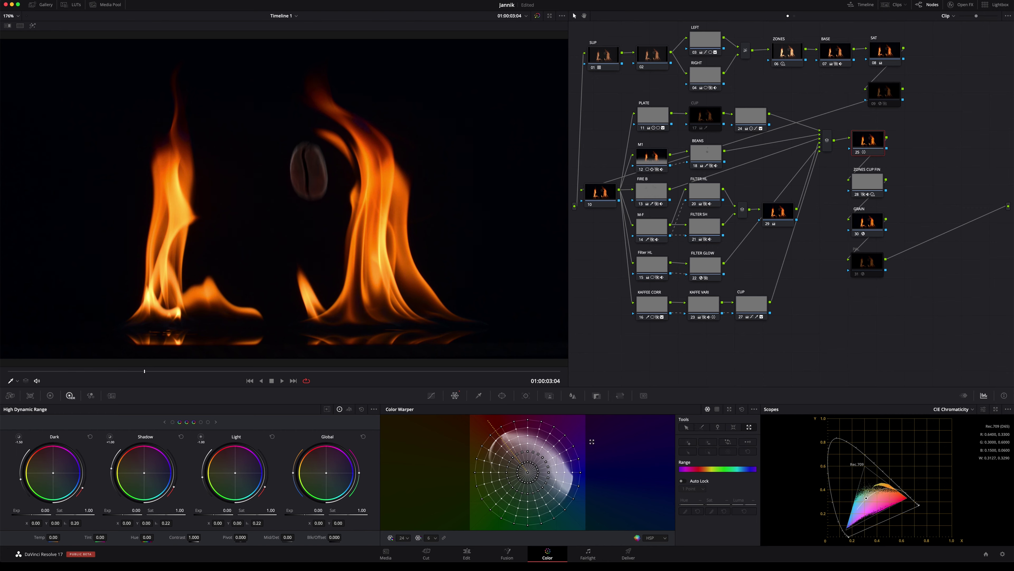
key(ctrl+d)
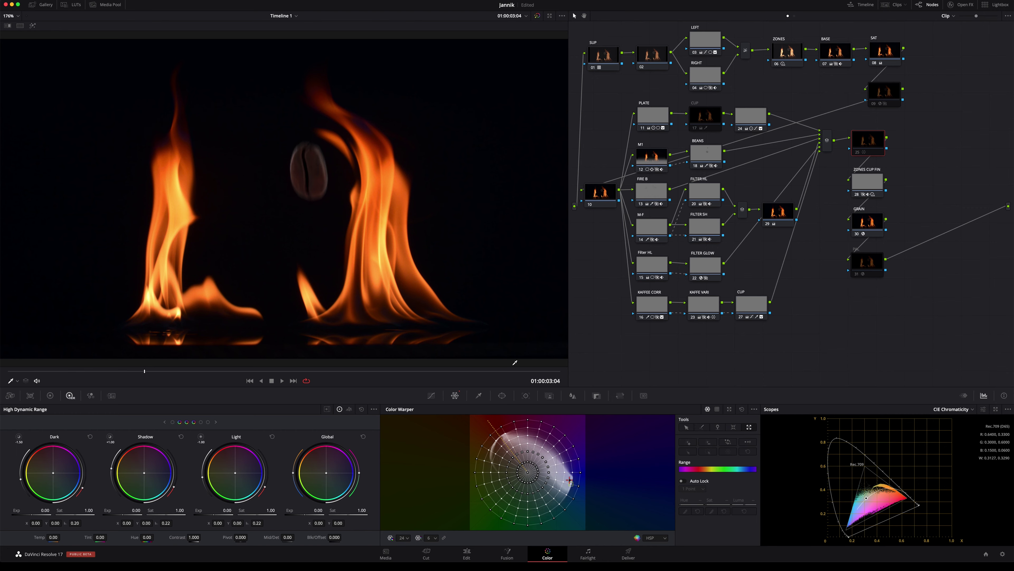
key(ctrl+d)
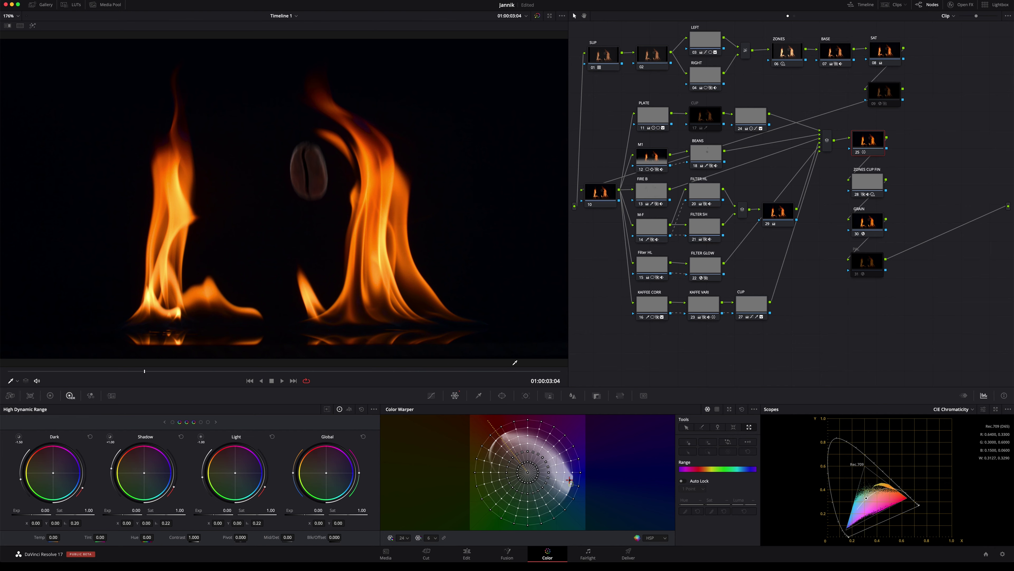
key(ctrl+d)
key(ctrl+d)
drag(157, 374, 137, 373)
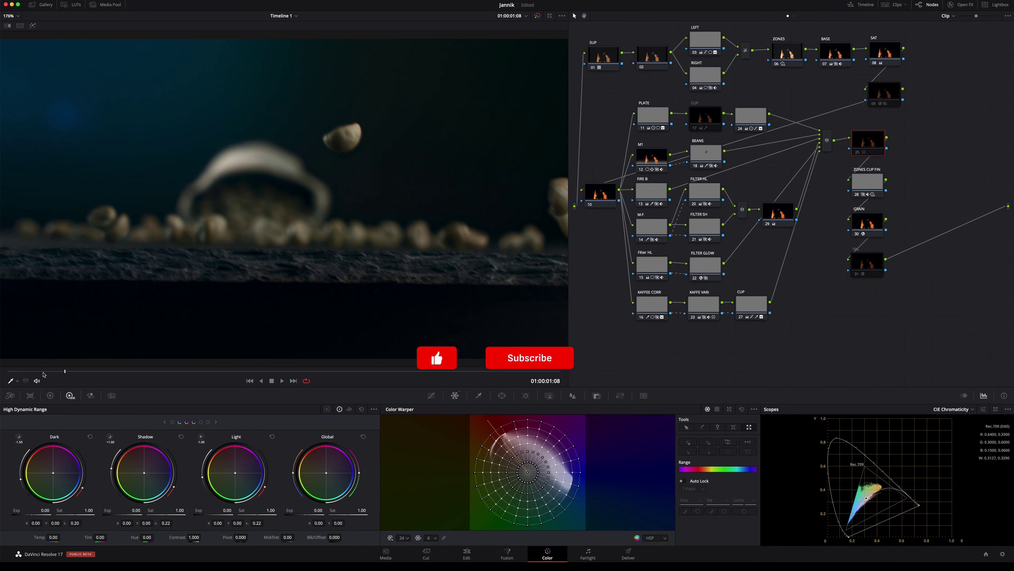
Return to the very start of the timeline and begin playback.
click(25, 372)
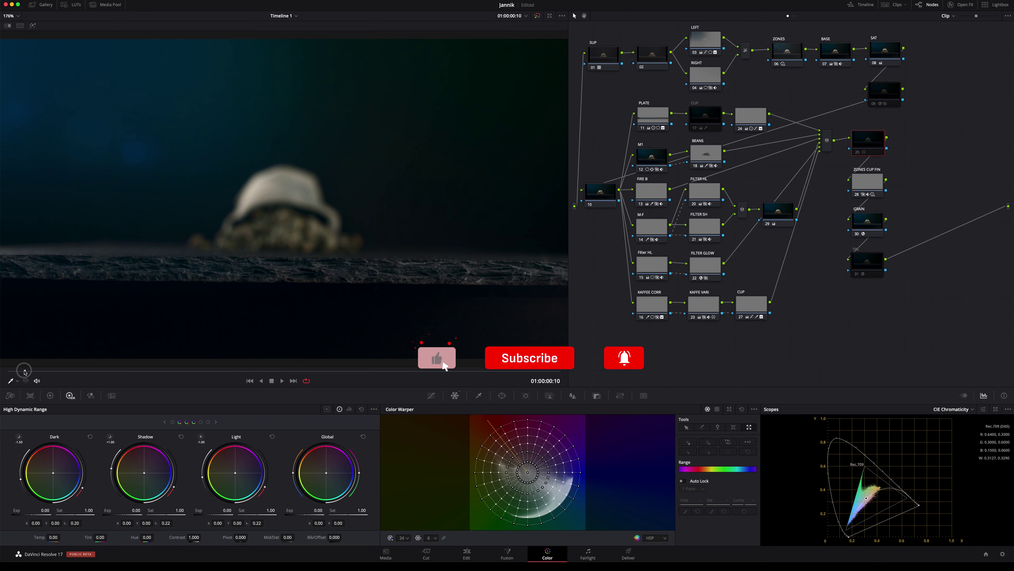
click(6, 371)
key(space)
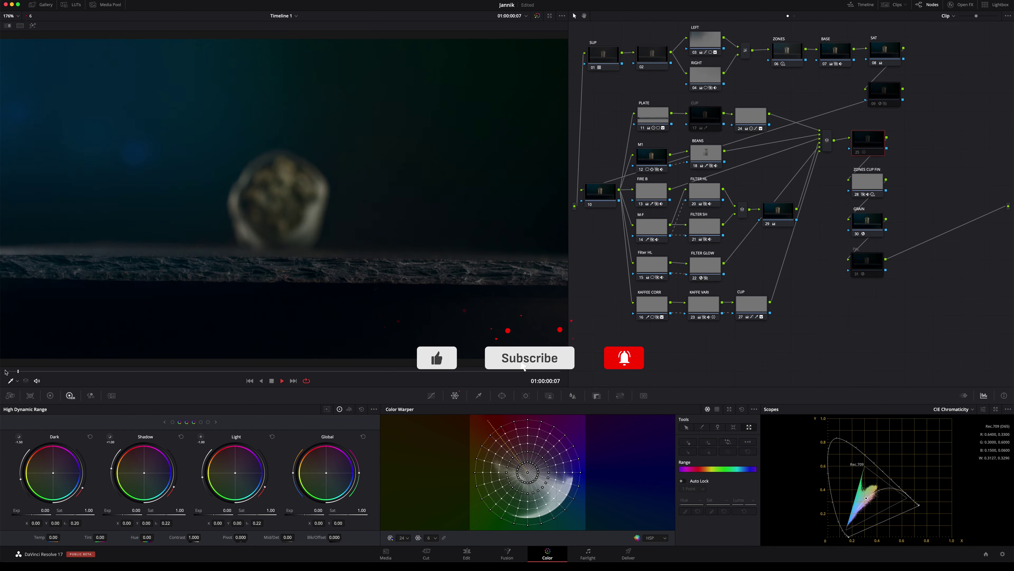